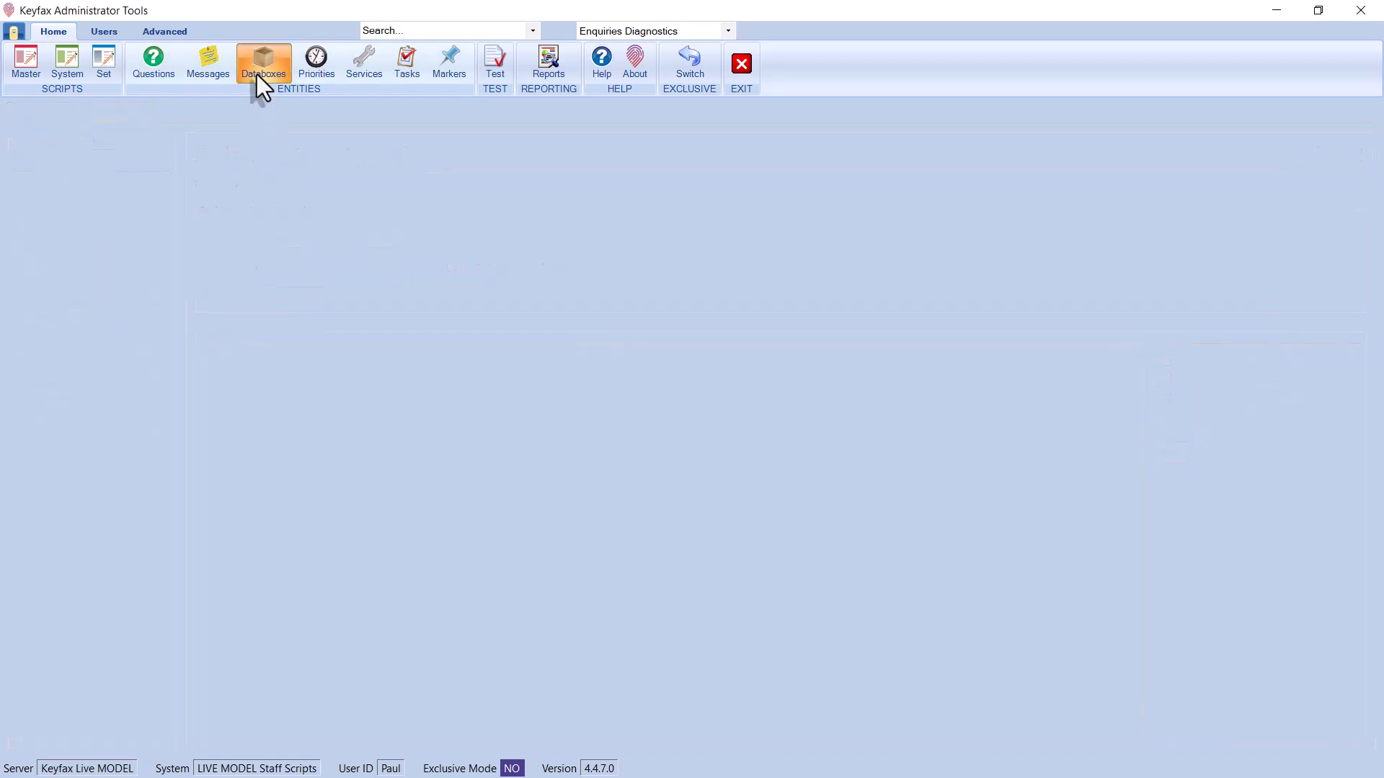
- Open the databoxes and expand the Company, Export and Import groups to show their entries
click(258, 74)
click(24, 199)
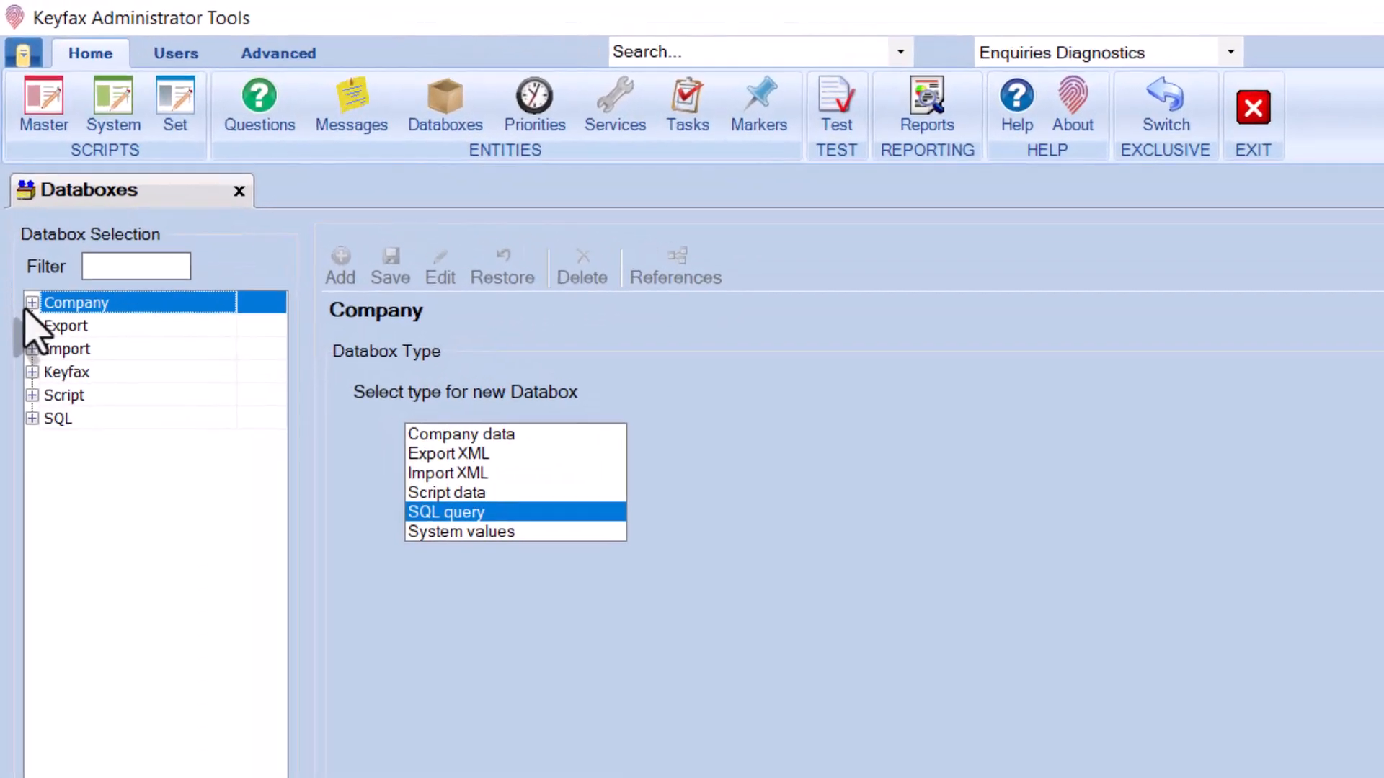
click(21, 200)
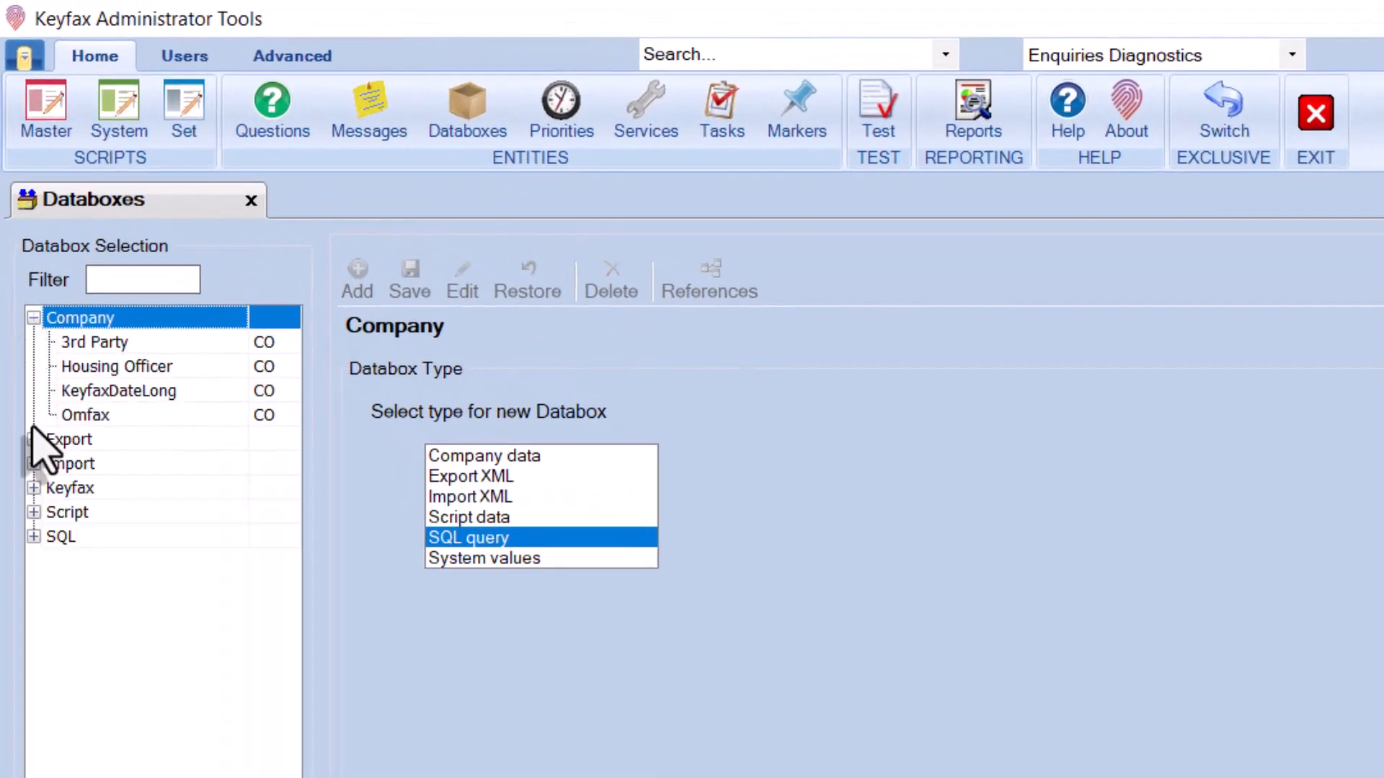
click(33, 439)
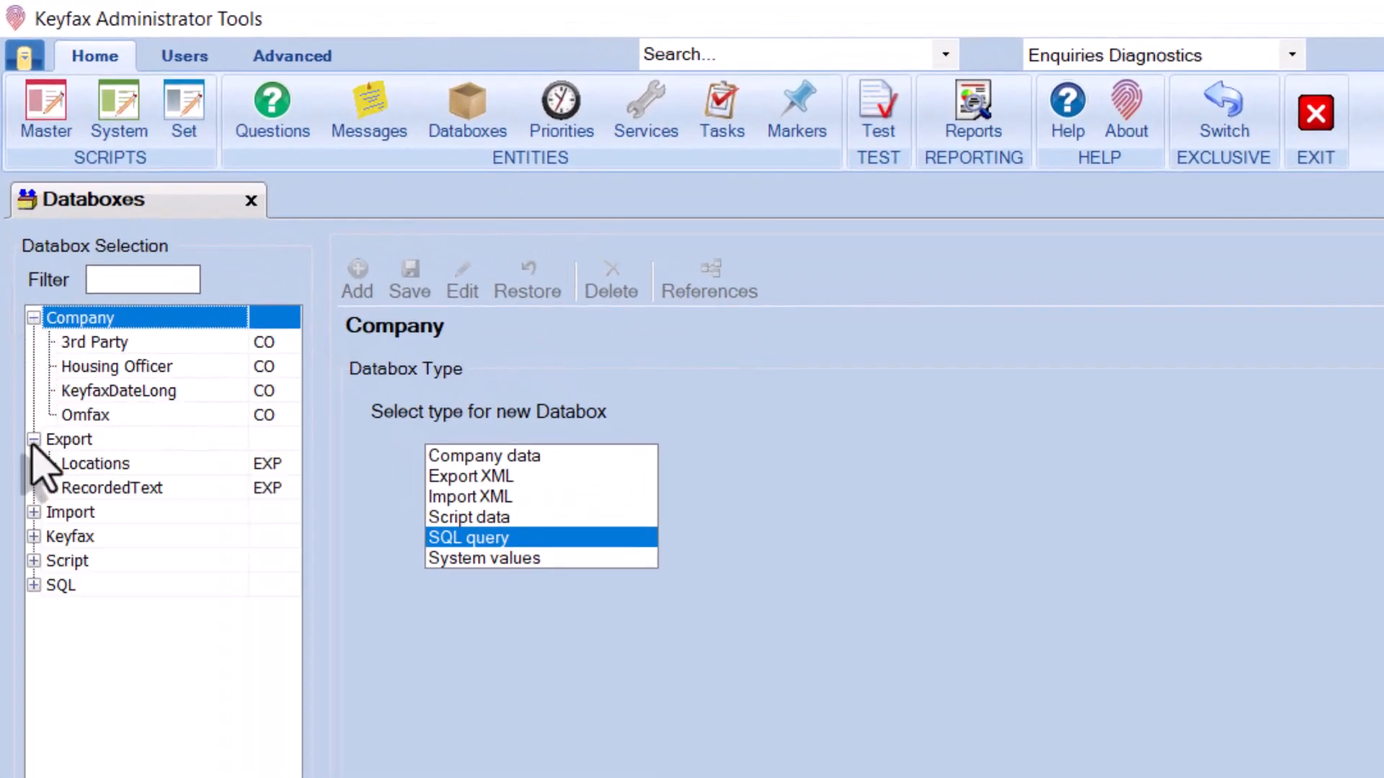
click(34, 511)
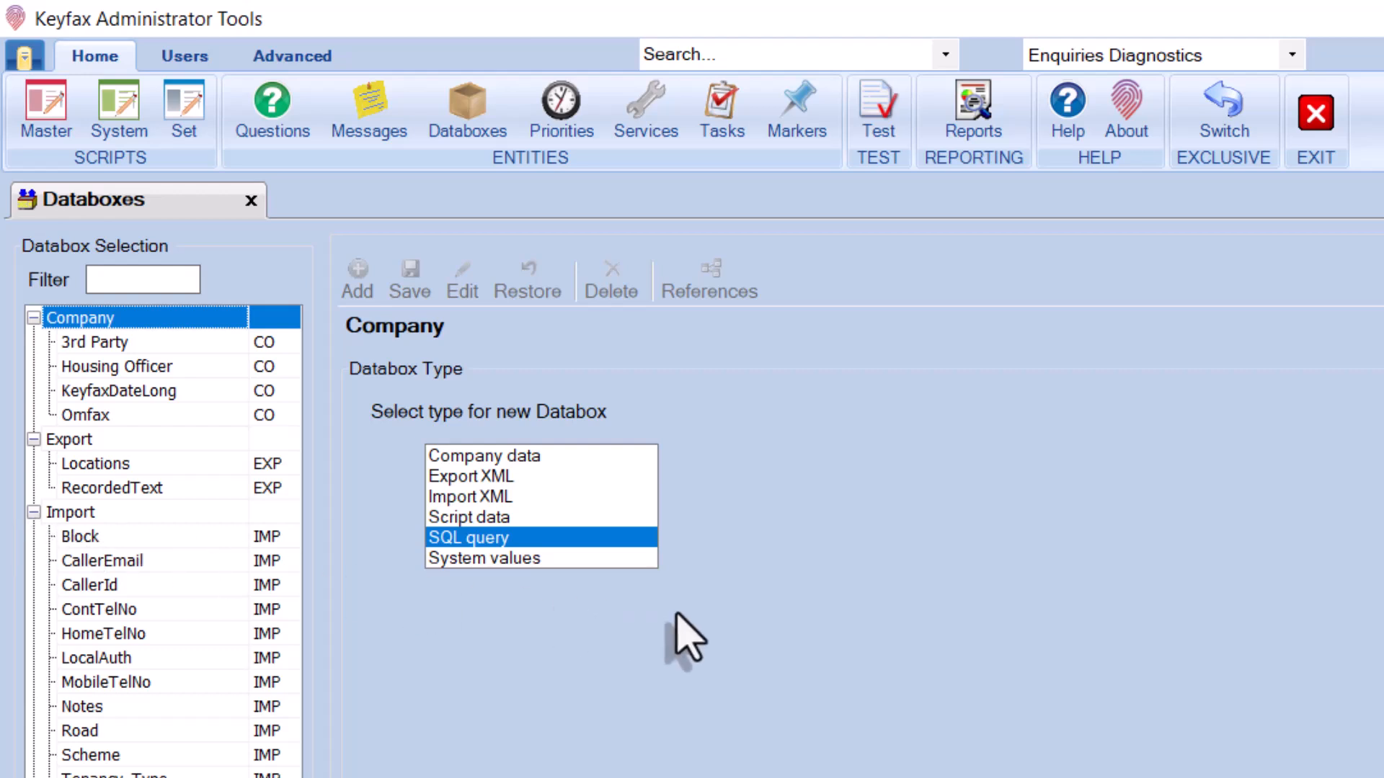
- Start a new databox of type Script data in the Script group and name it Data1
click(513, 520)
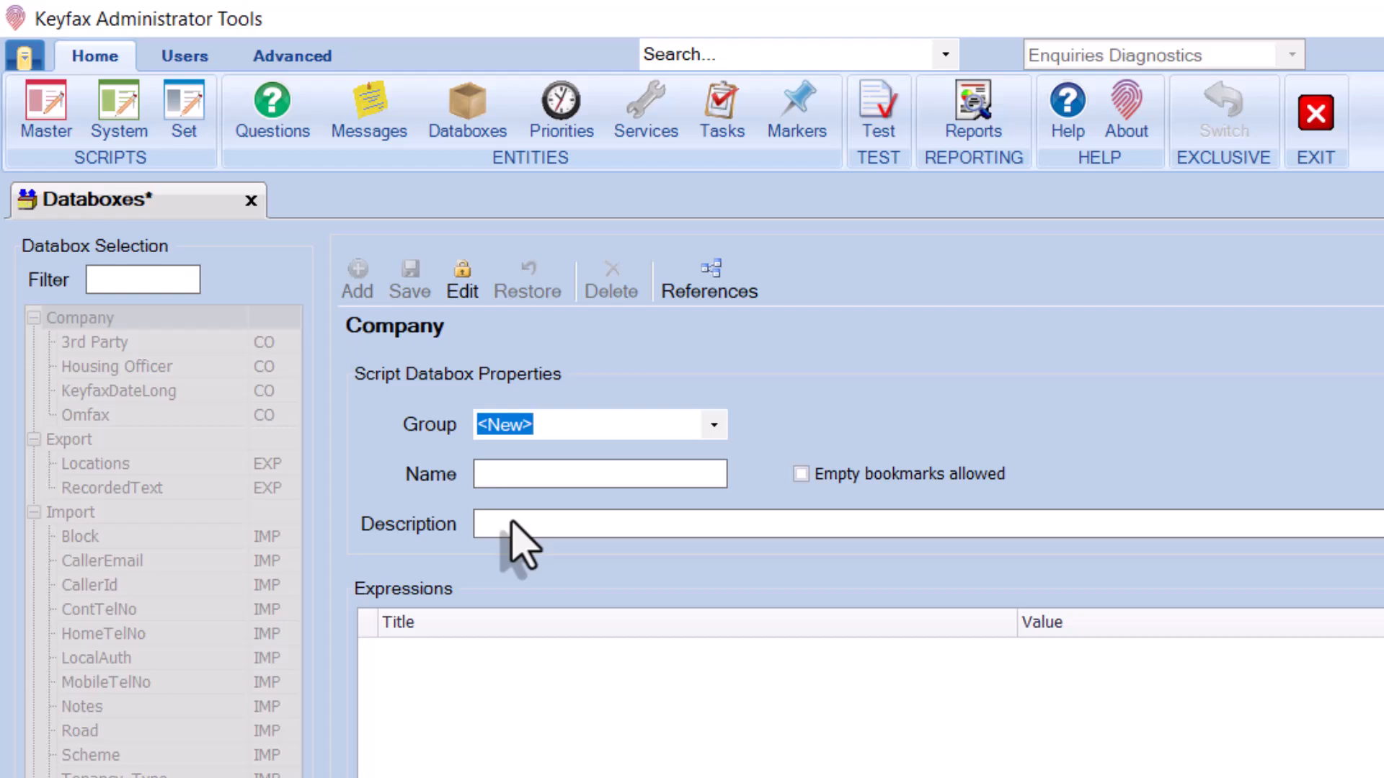
click(715, 426)
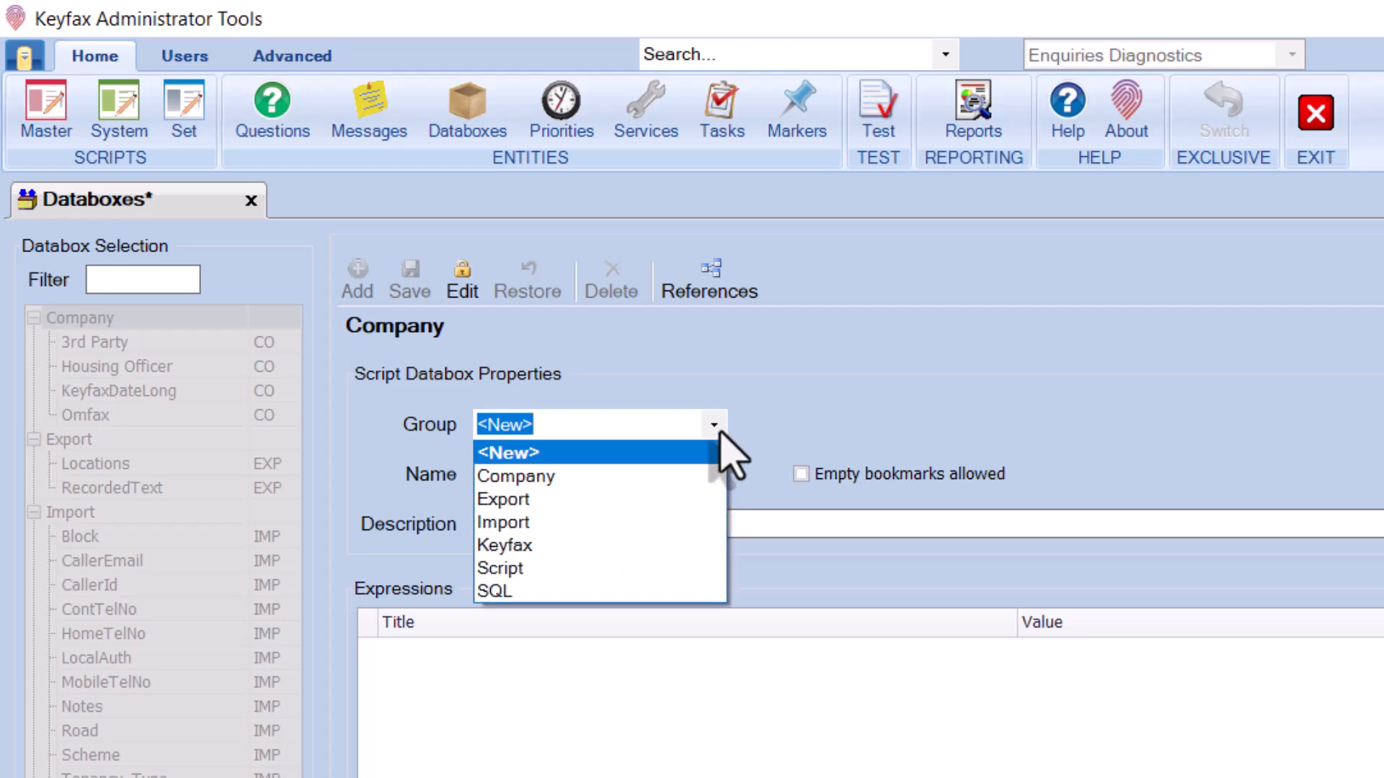
click(618, 569)
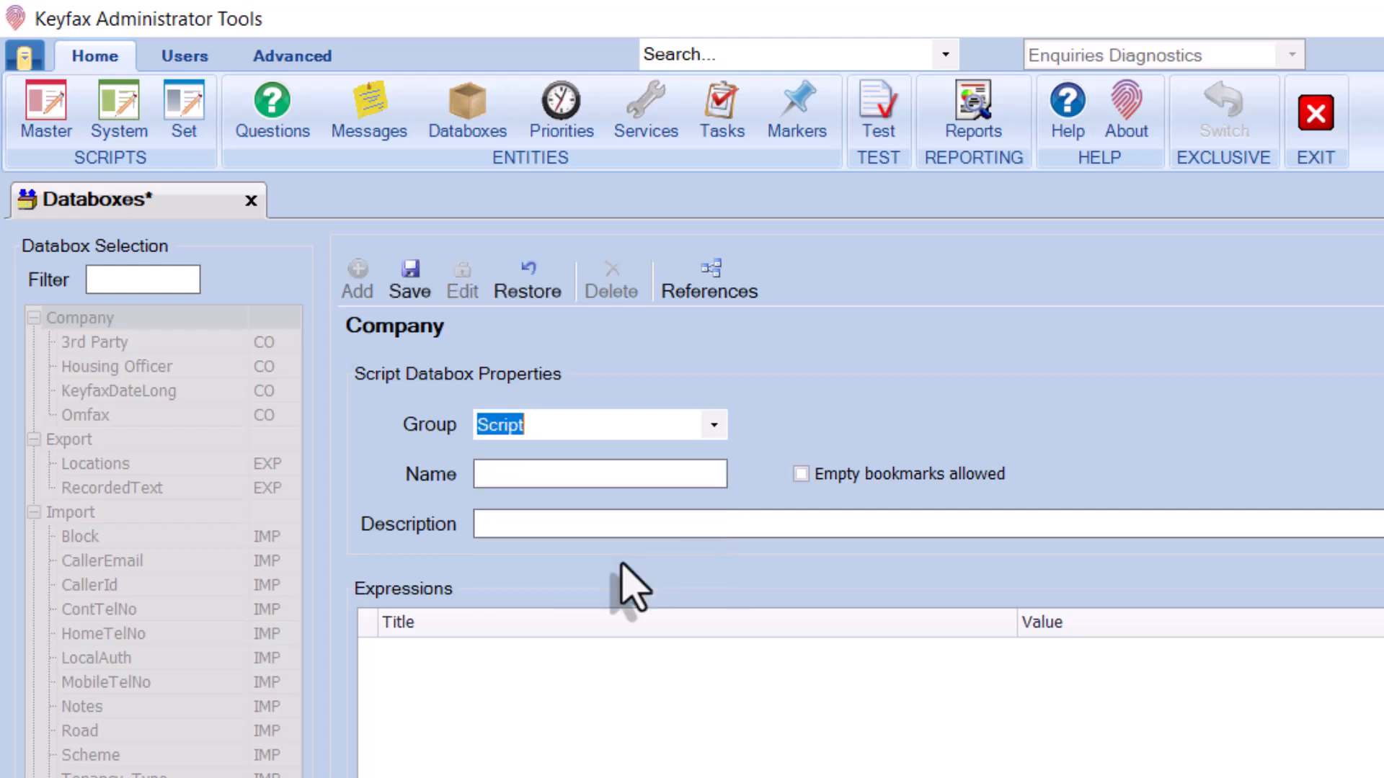
click(557, 485)
text(Data1)
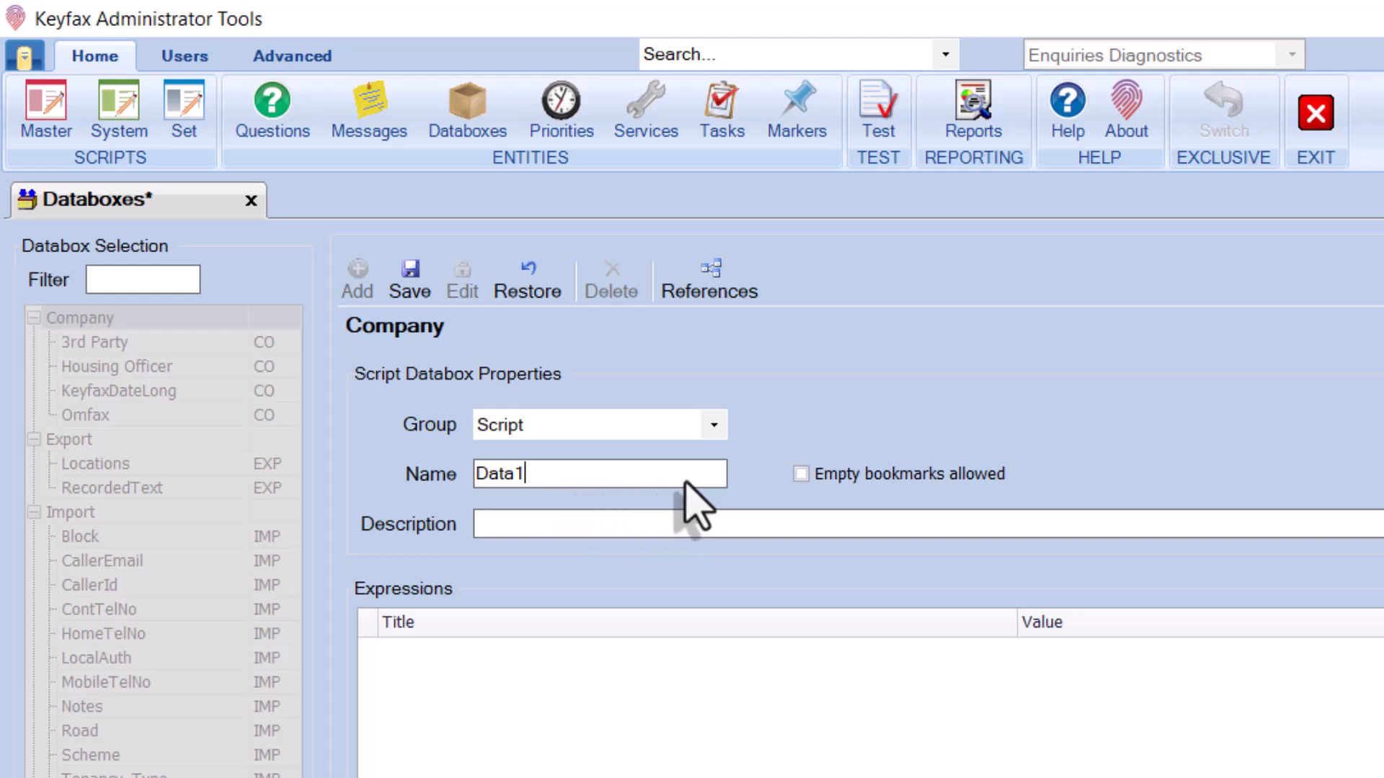
- Allow empty bookmarks for the Data1 databox, describe it as "Sample data" and save it
click(804, 477)
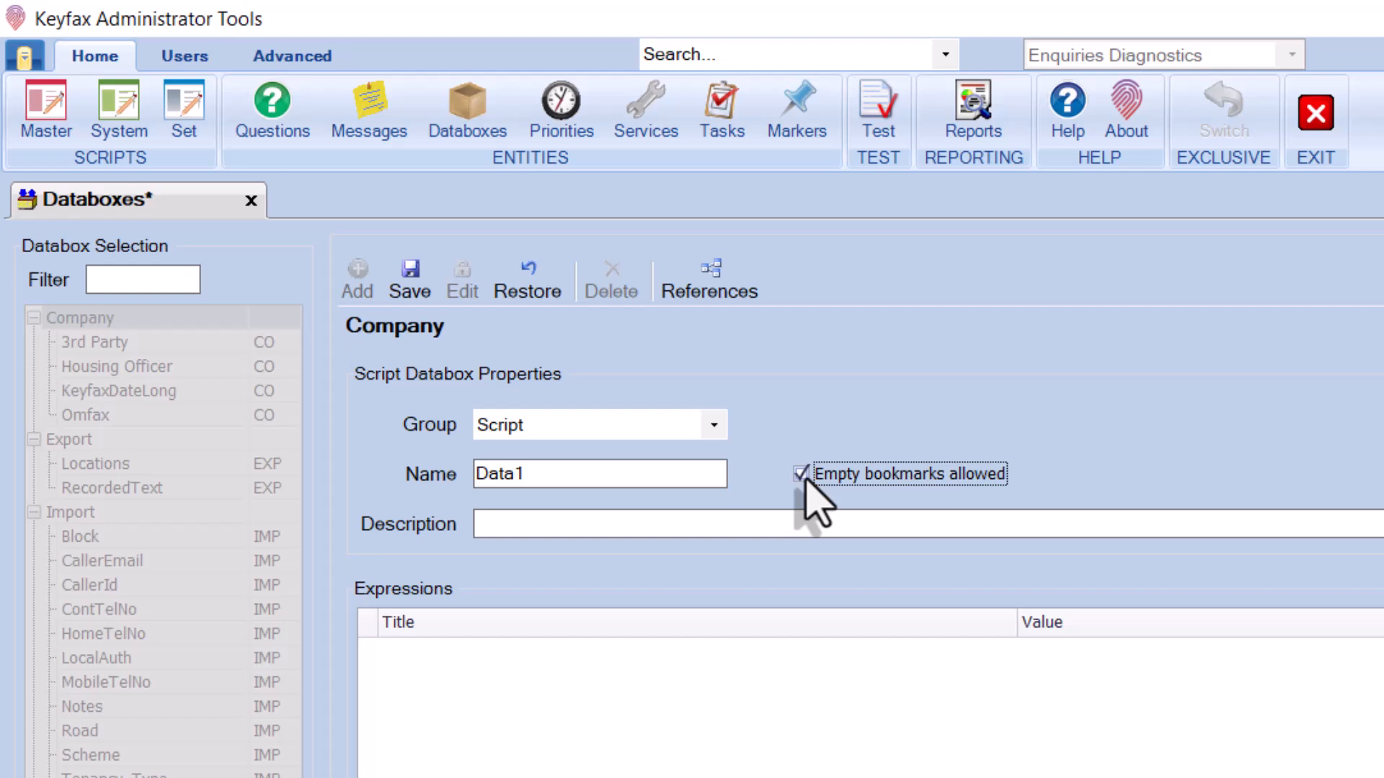
click(667, 529)
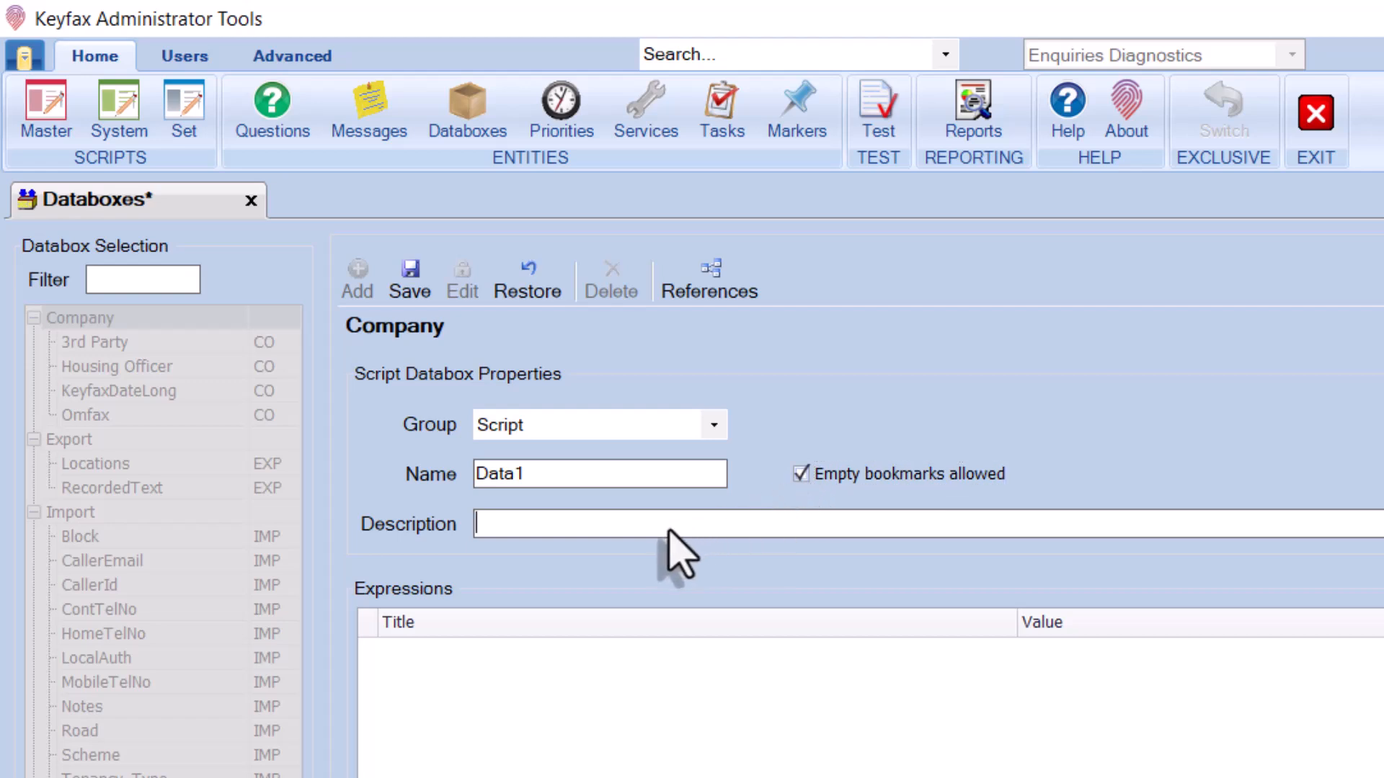
text(Sample data)
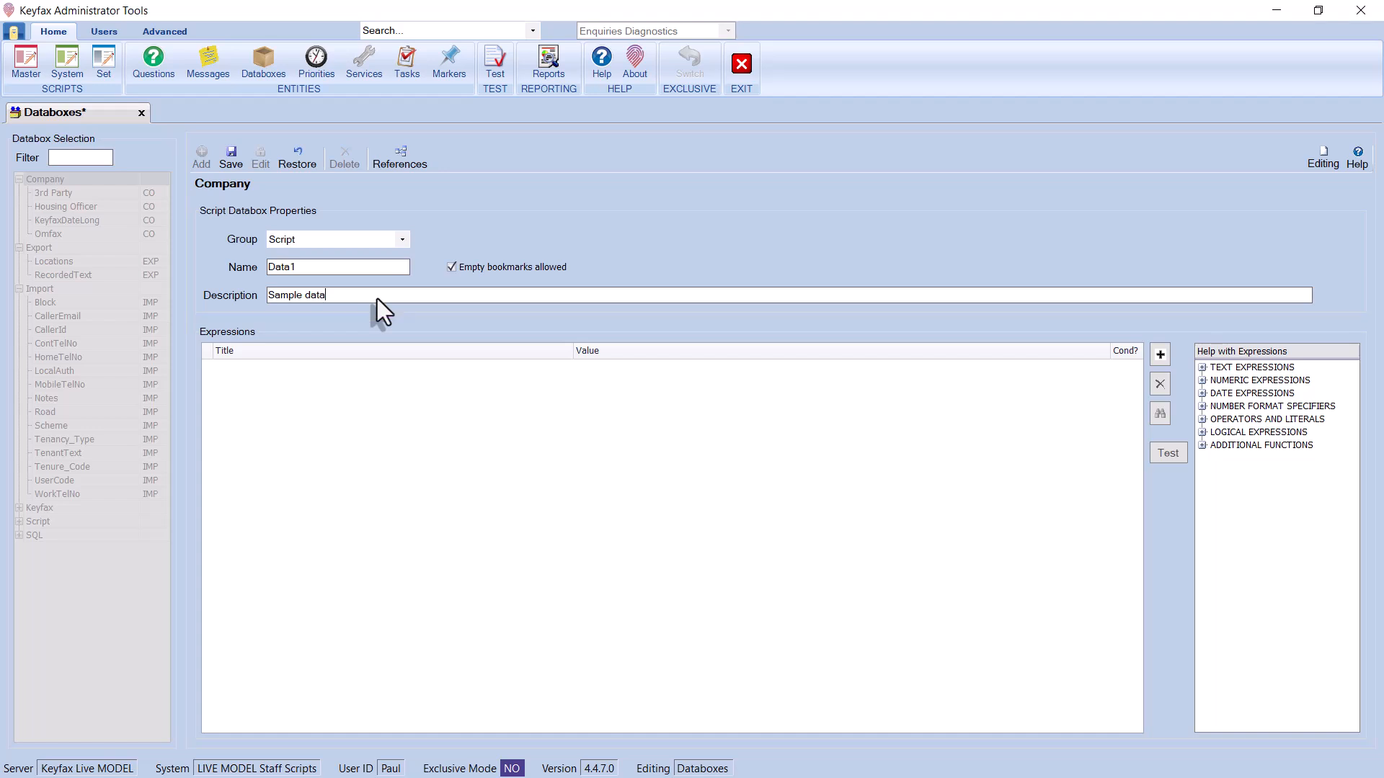
click(235, 164)
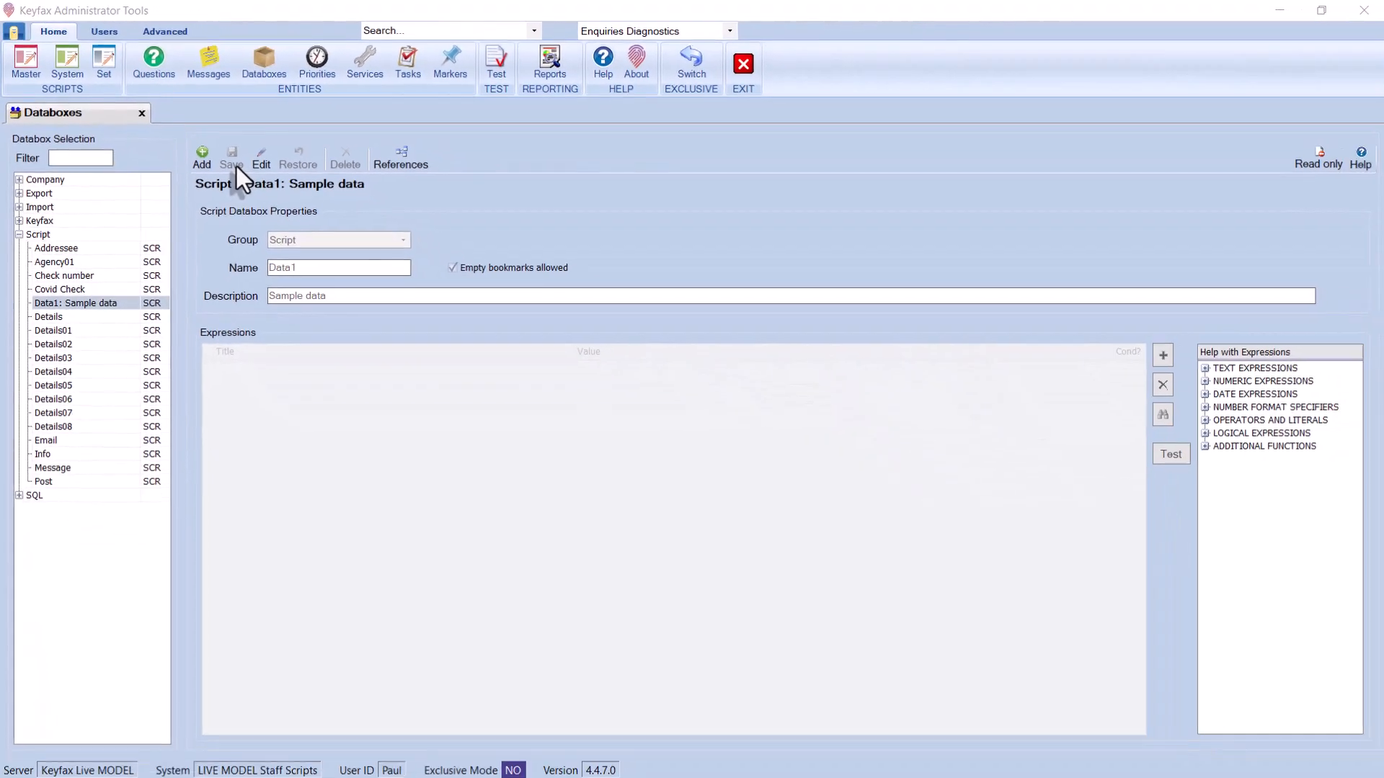
- Add a new message in the Staff Messages group with code ASBTEST and description "ASB TEST"
click(330, 127)
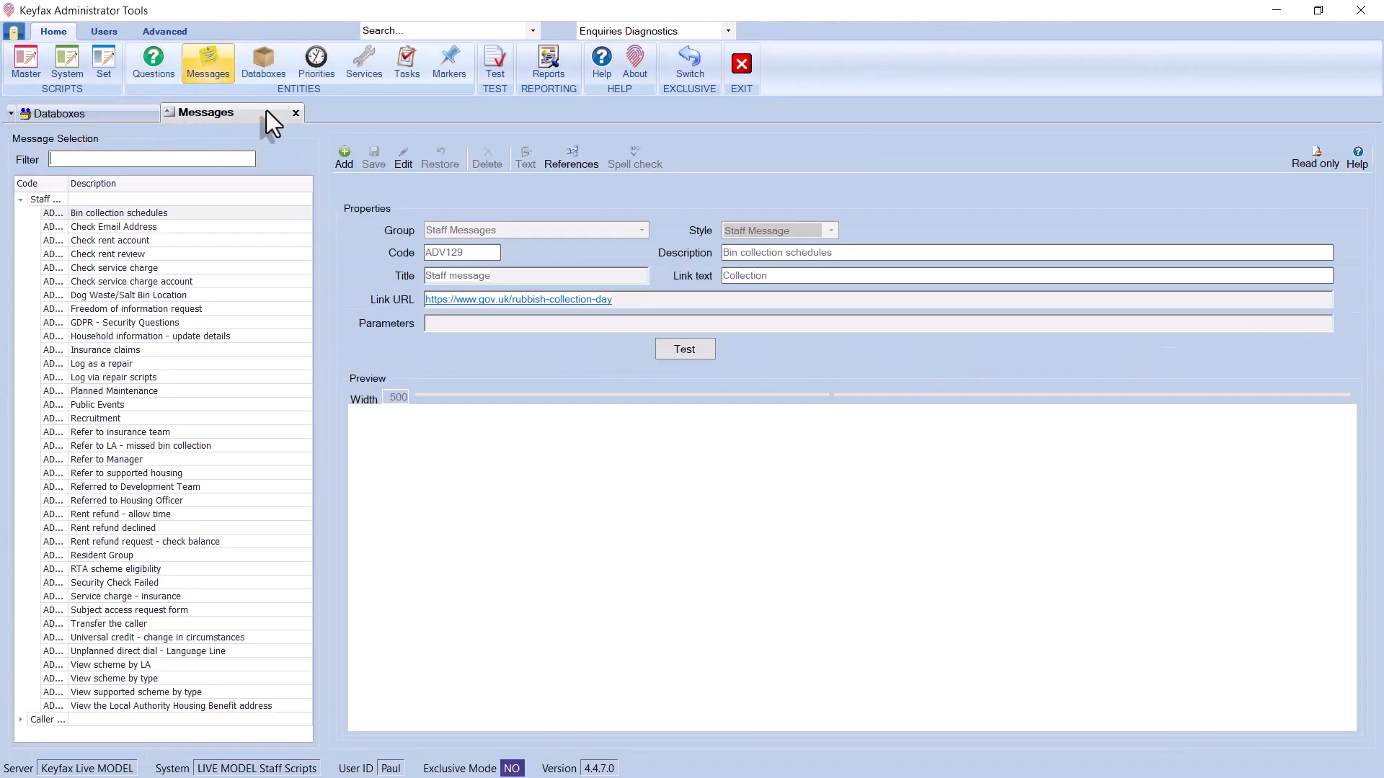
click(345, 156)
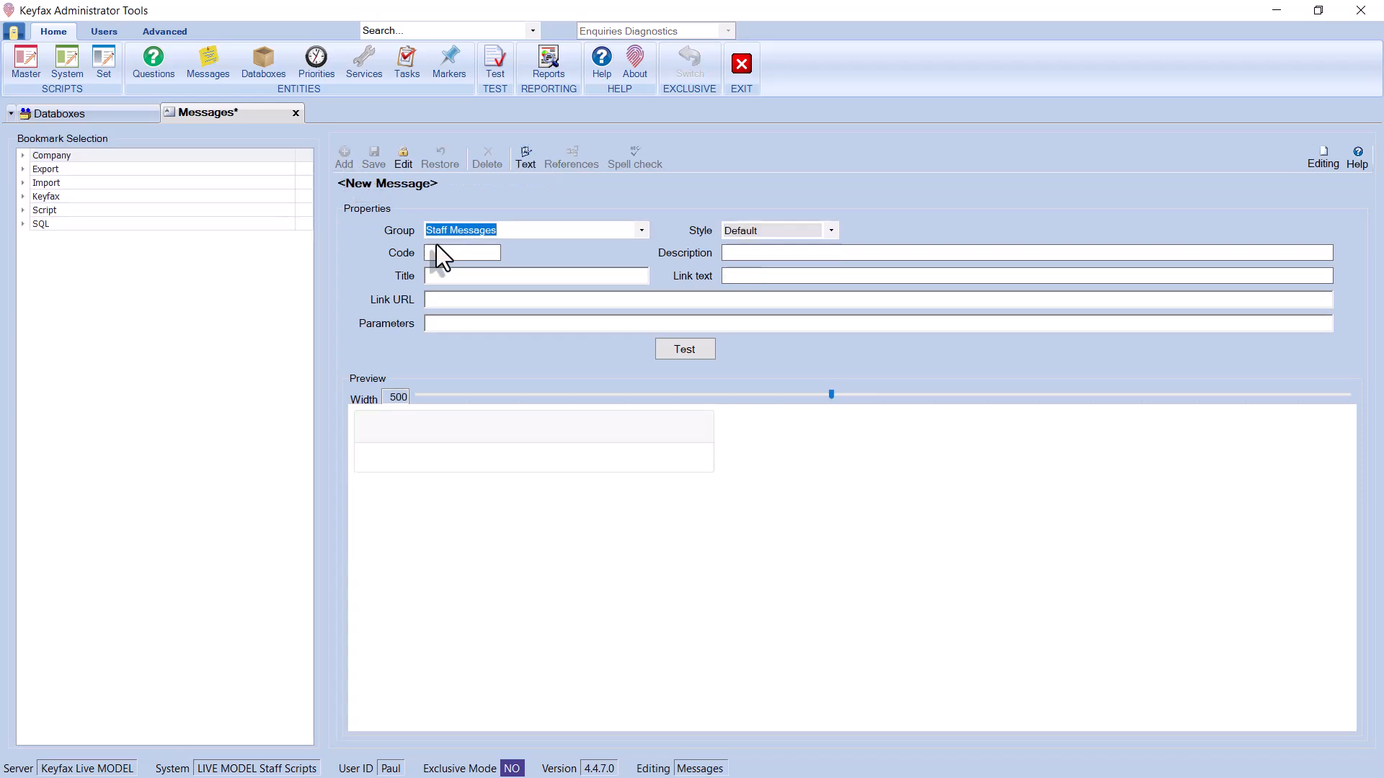
click(448, 255)
text(ASBTEST)
key(Tab)
text(ASB TEST)
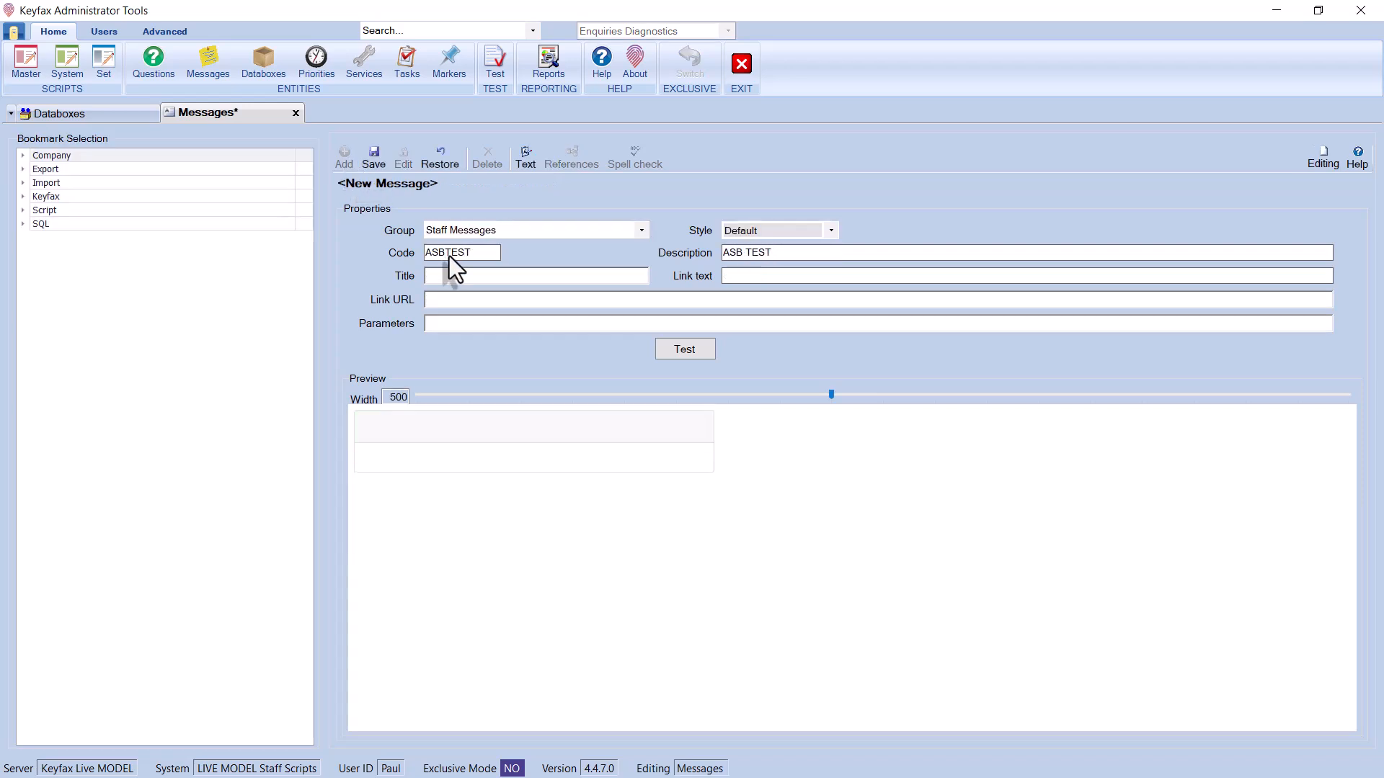
- Write the message text "Databox:" followed by the Script Data1 bookmark, and save the message
click(529, 153)
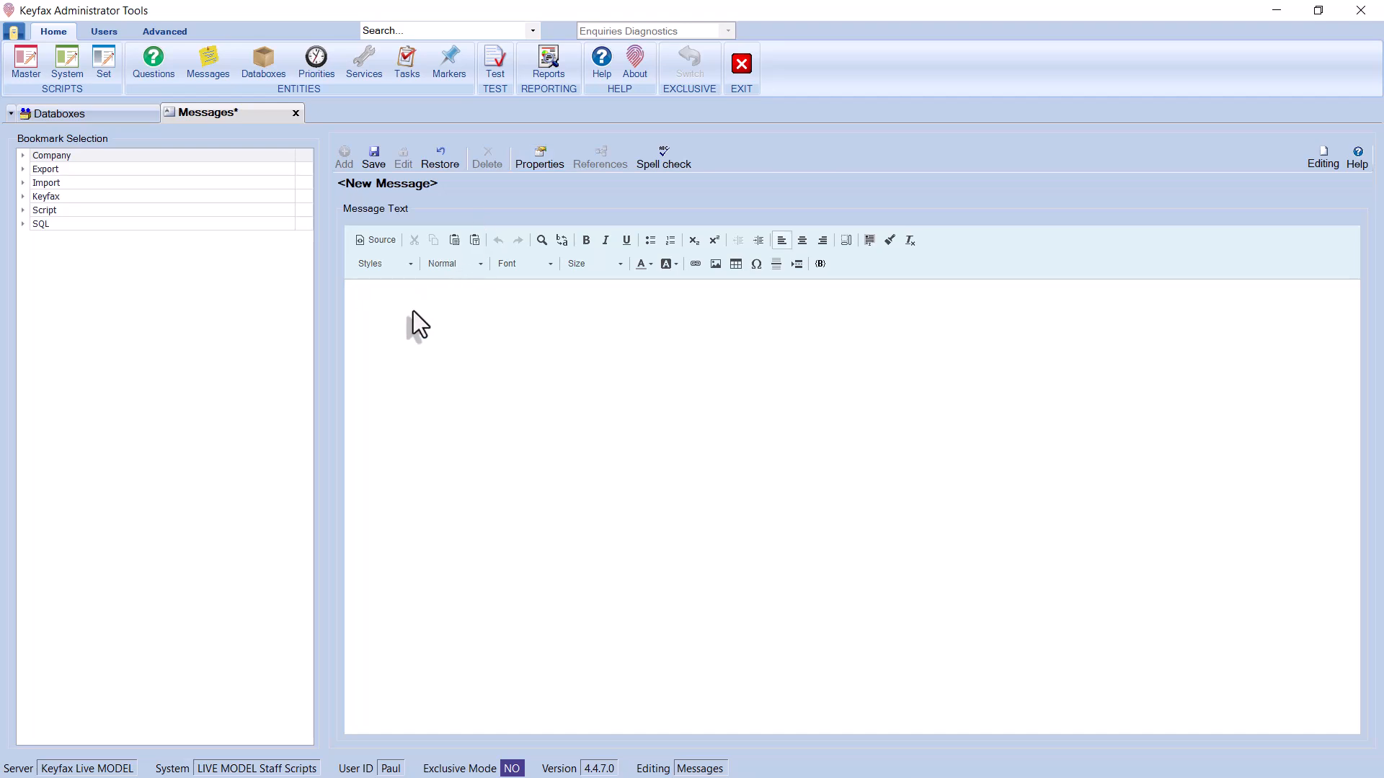
text(Databox:)
click(23, 210)
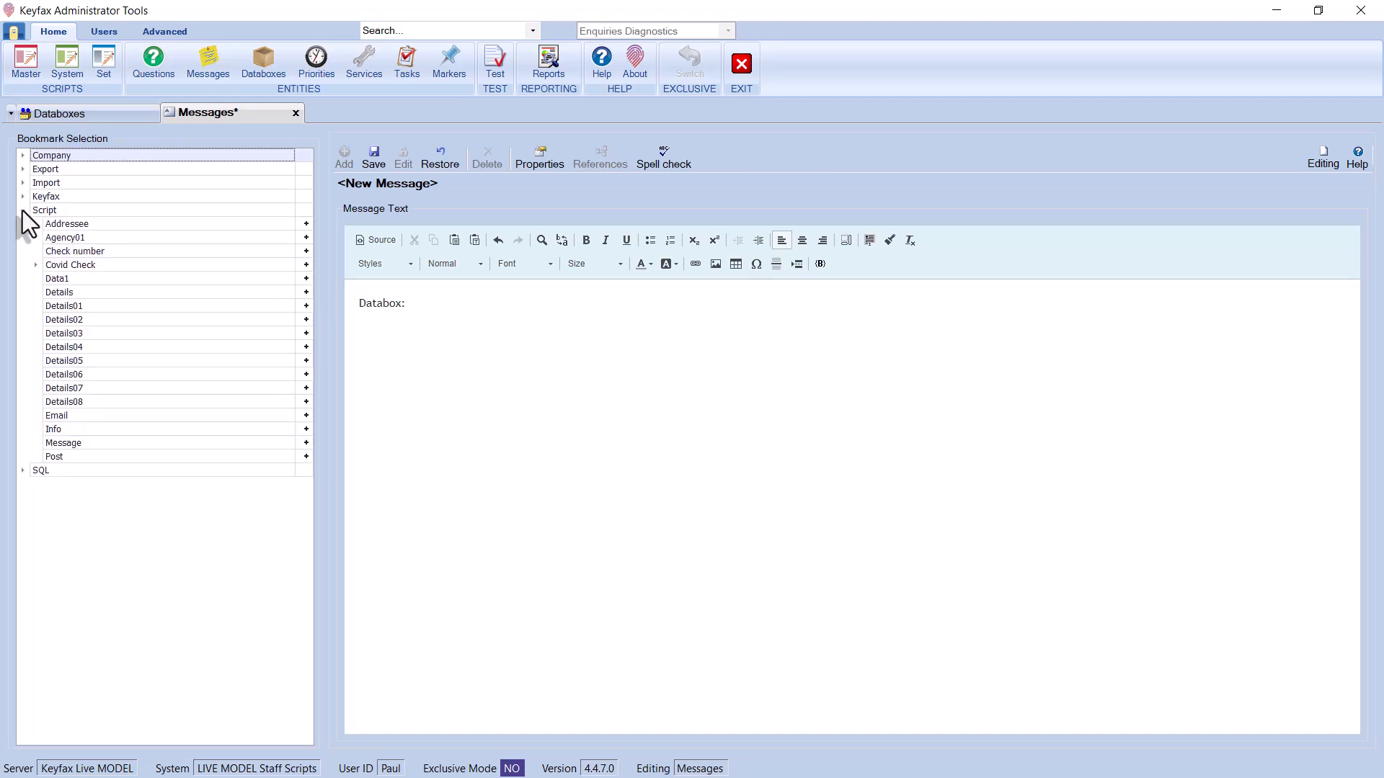
click(96, 279)
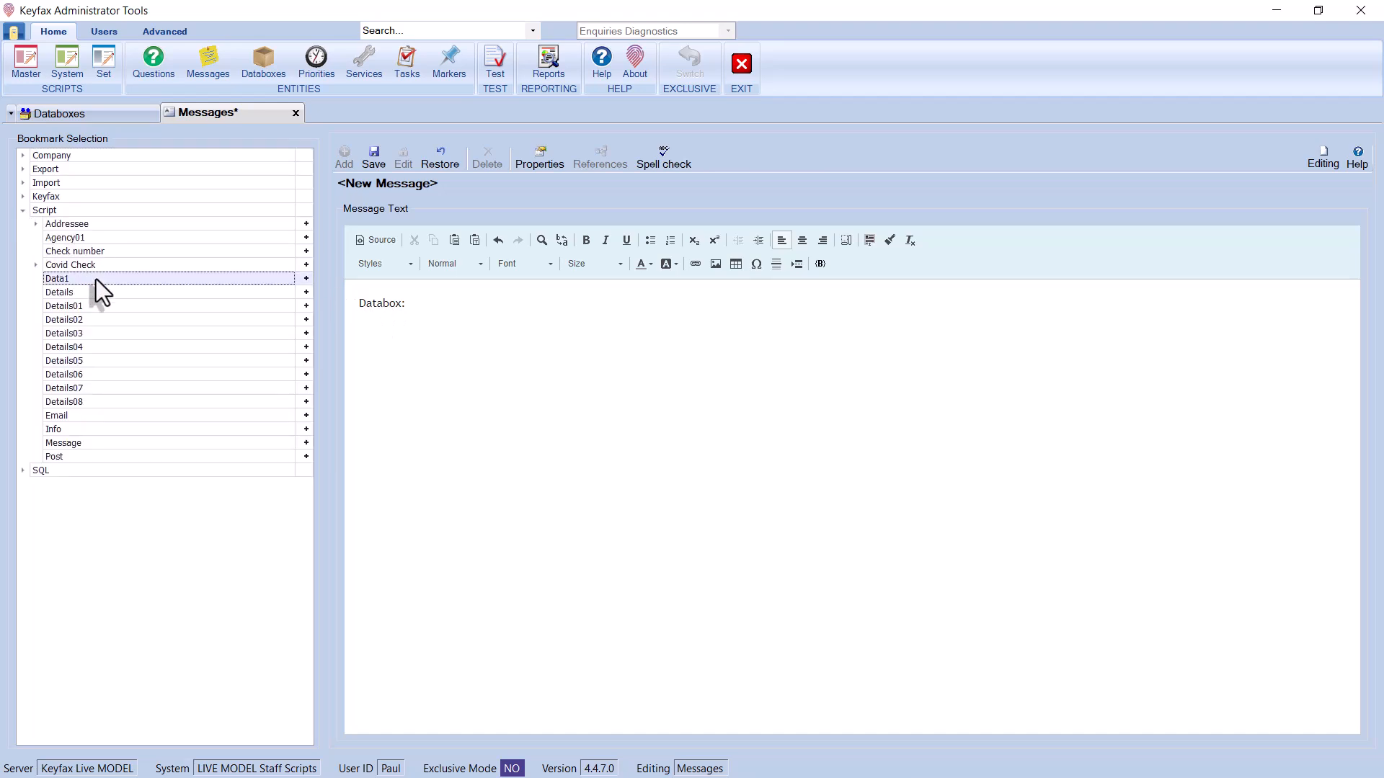
click(306, 279)
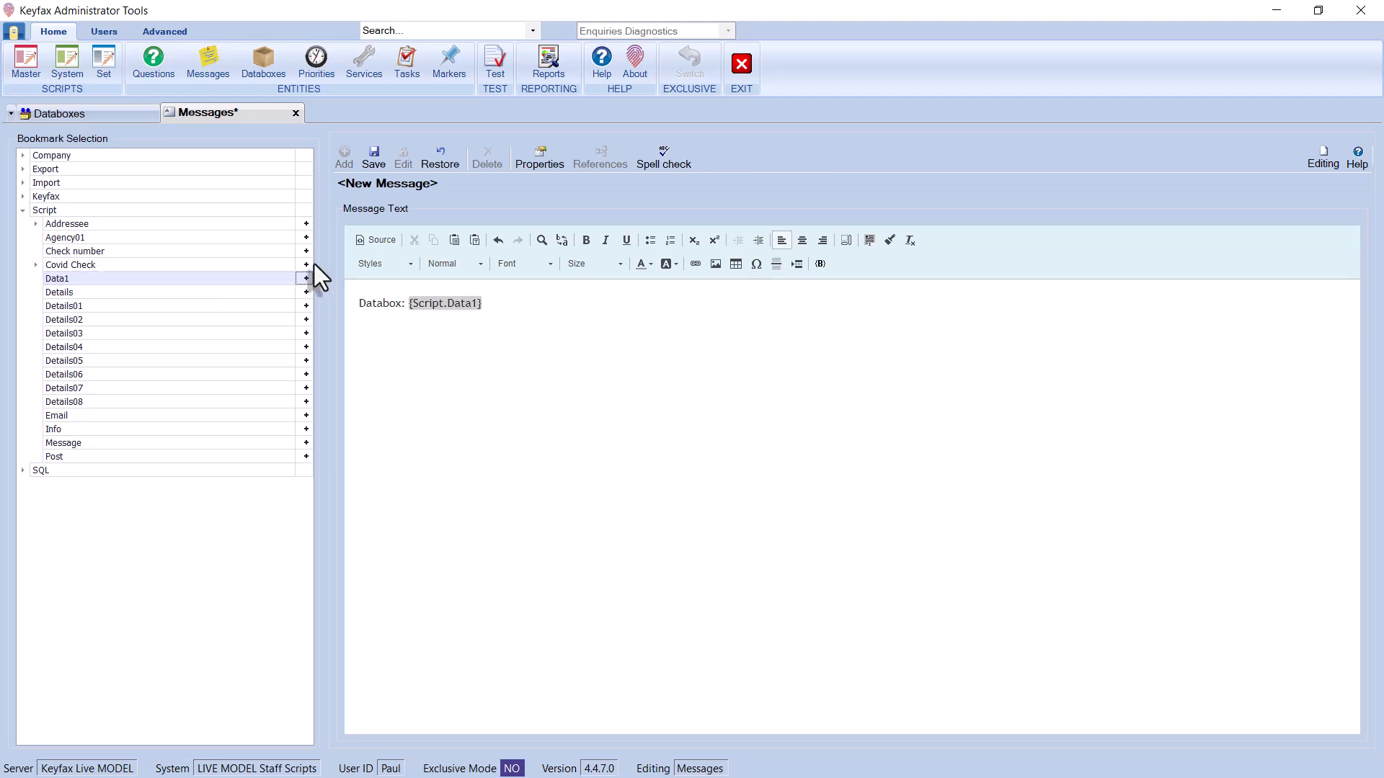
click(375, 152)
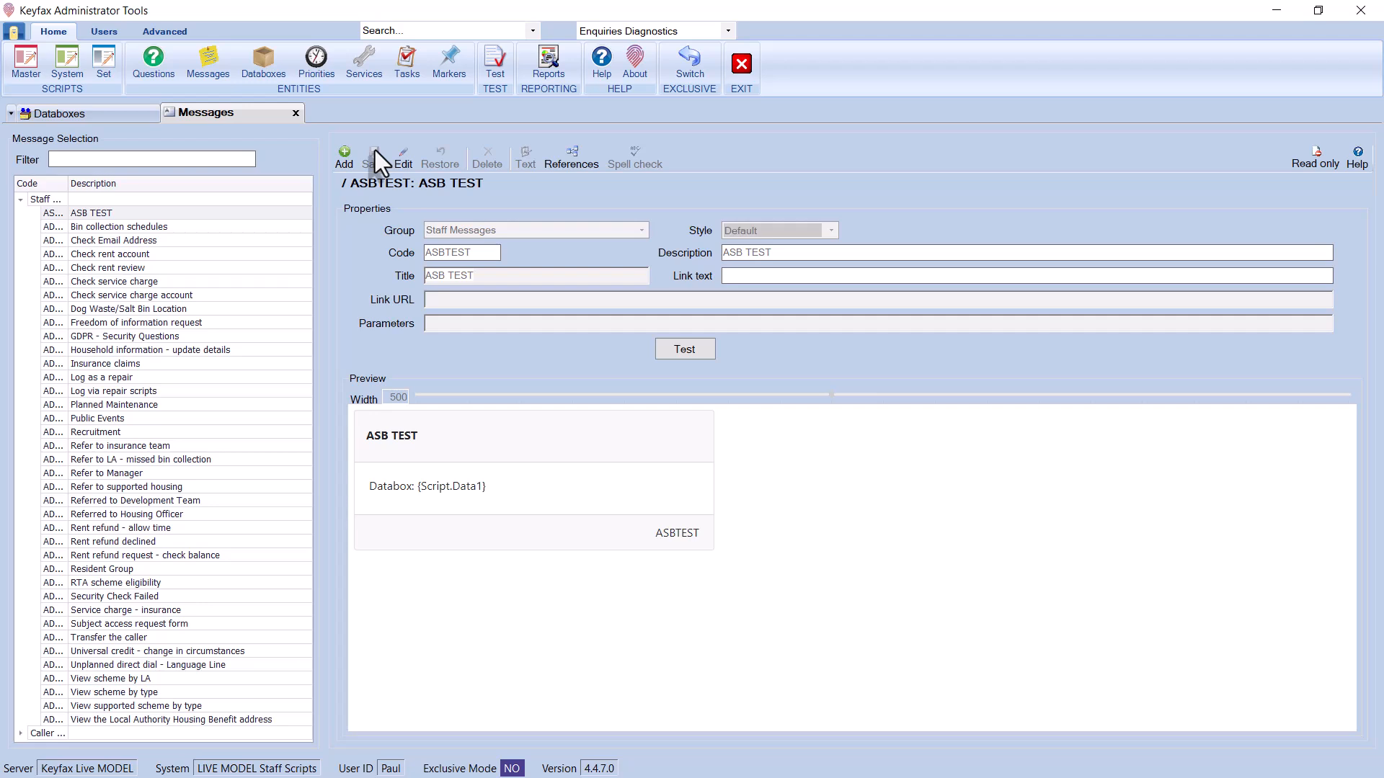
- Open the Abandoned car master script under Anti-social behaviour for editing
click(27, 54)
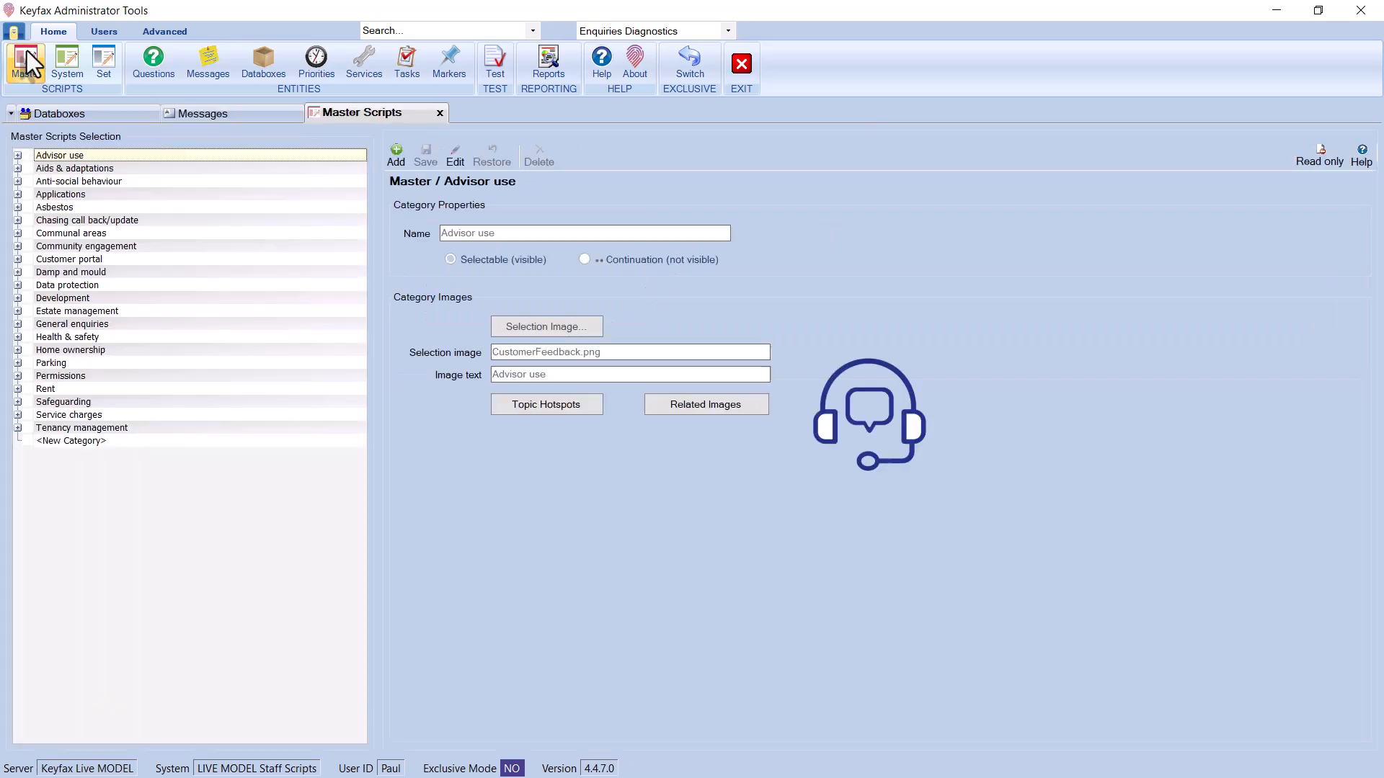
click(19, 181)
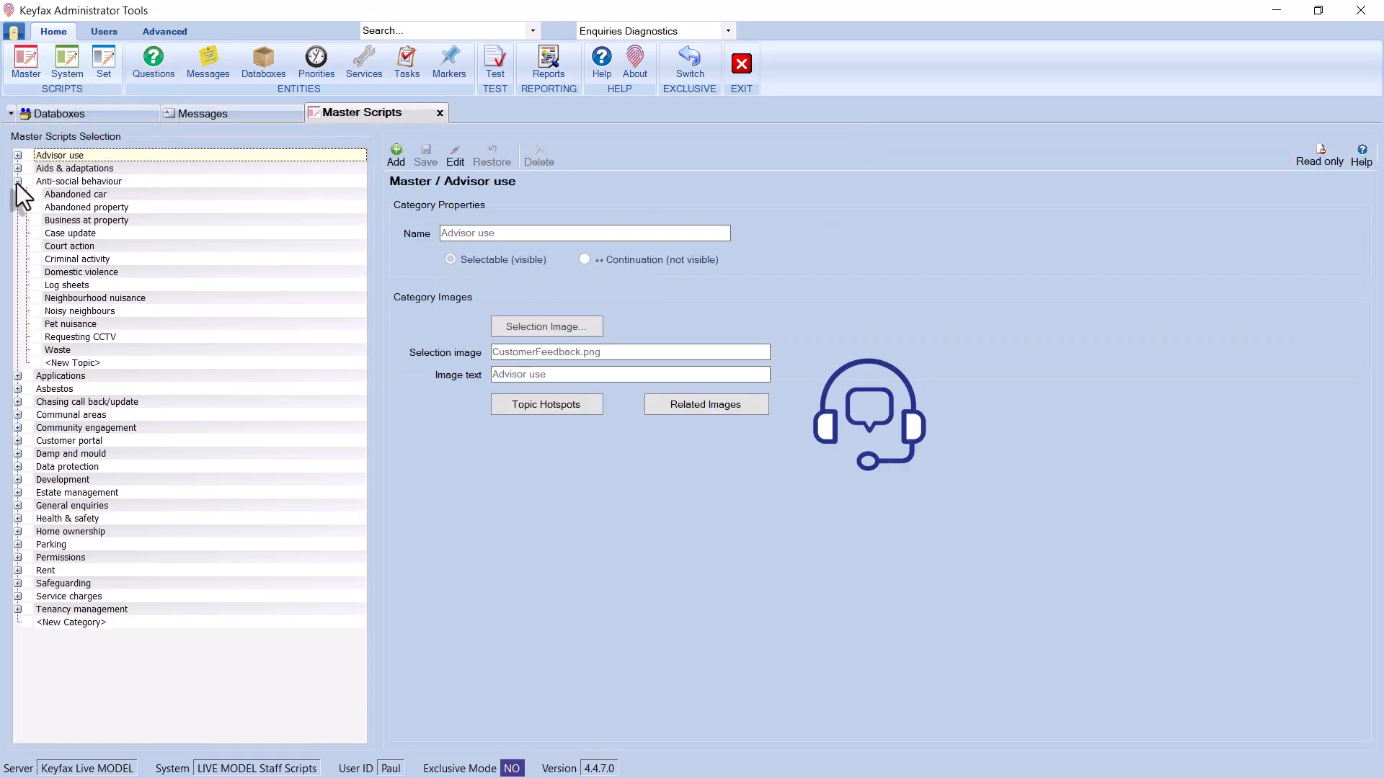
click(58, 197)
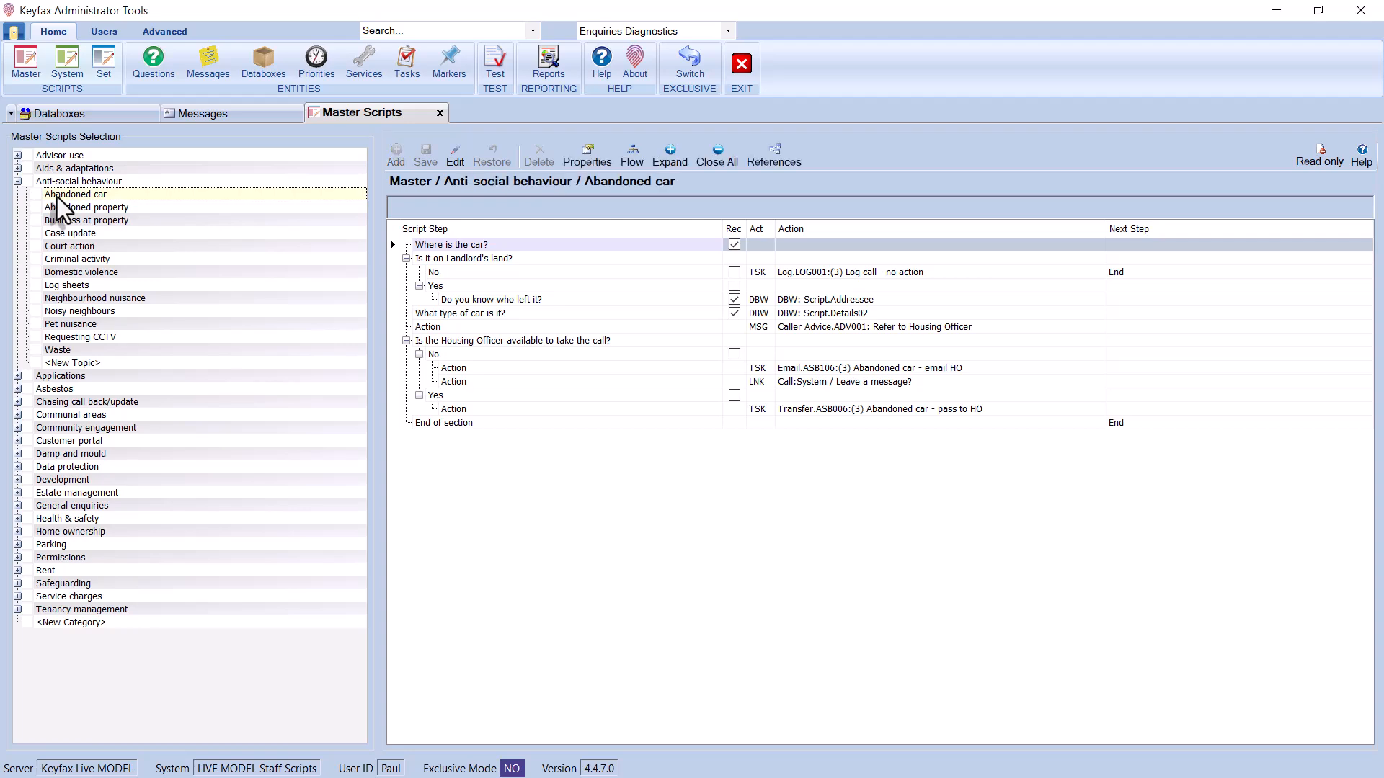
click(455, 153)
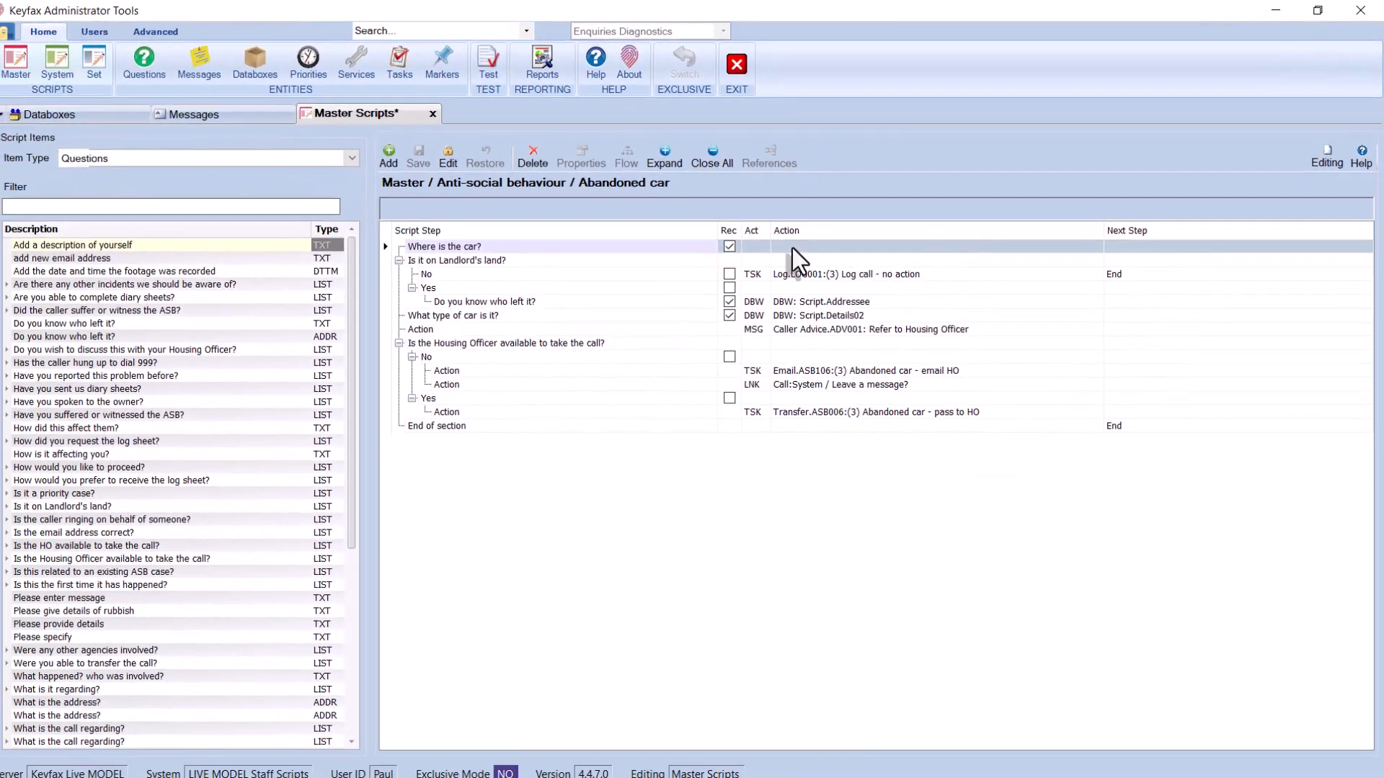
- Assign the Databox - Write item "Data1: Sample data" from the Script group to the "Where is the car?" question
click(358, 155)
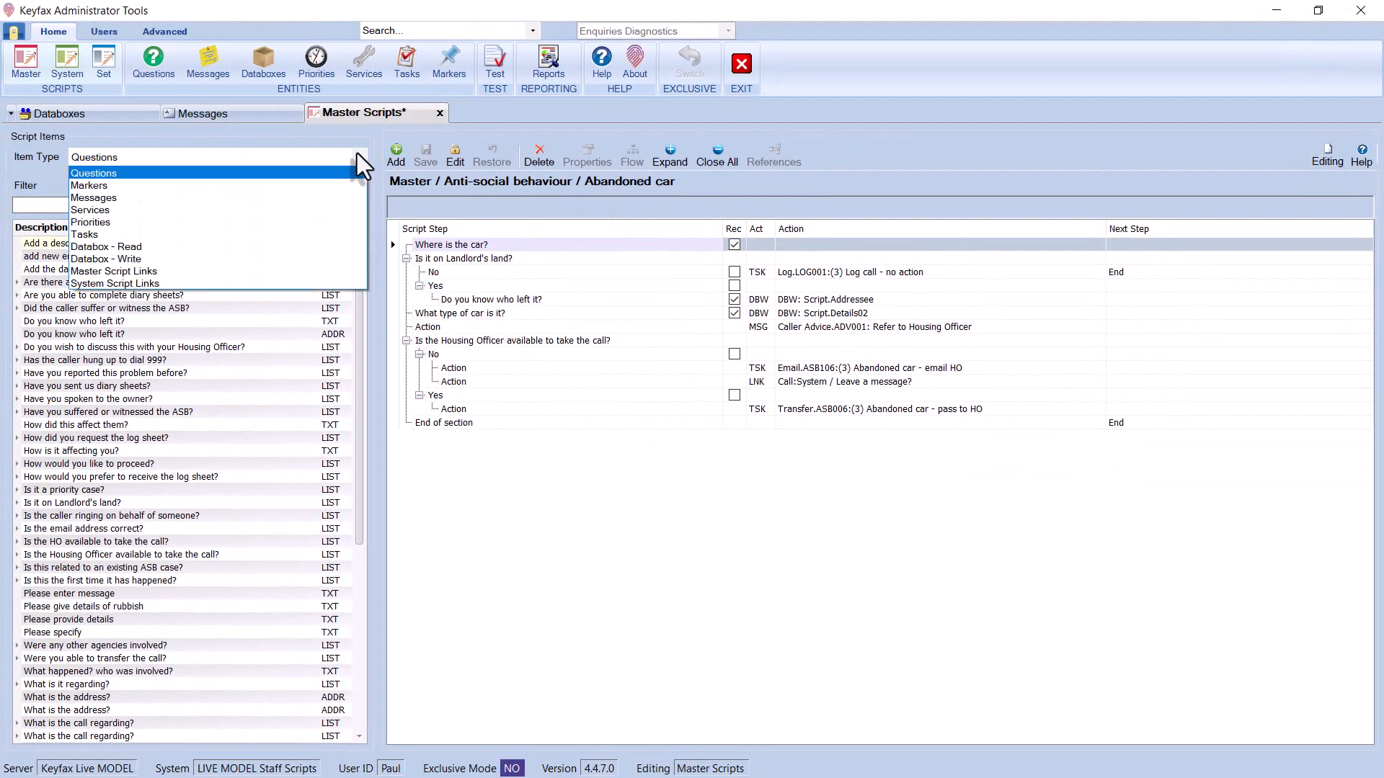
key(Down)
key(Down)
key(Down)
key(Down)
key(Down)
key(Down)
key(Down)
click(124, 258)
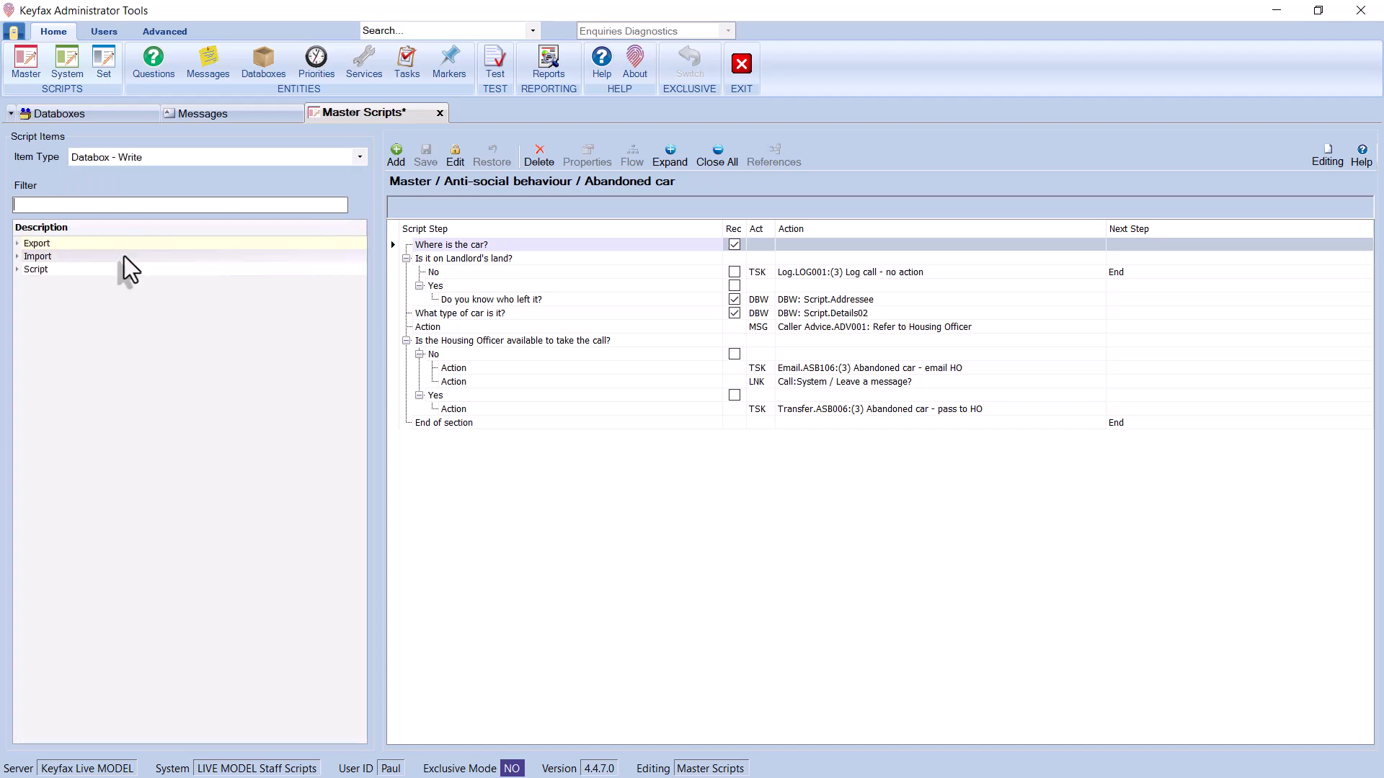
click(18, 270)
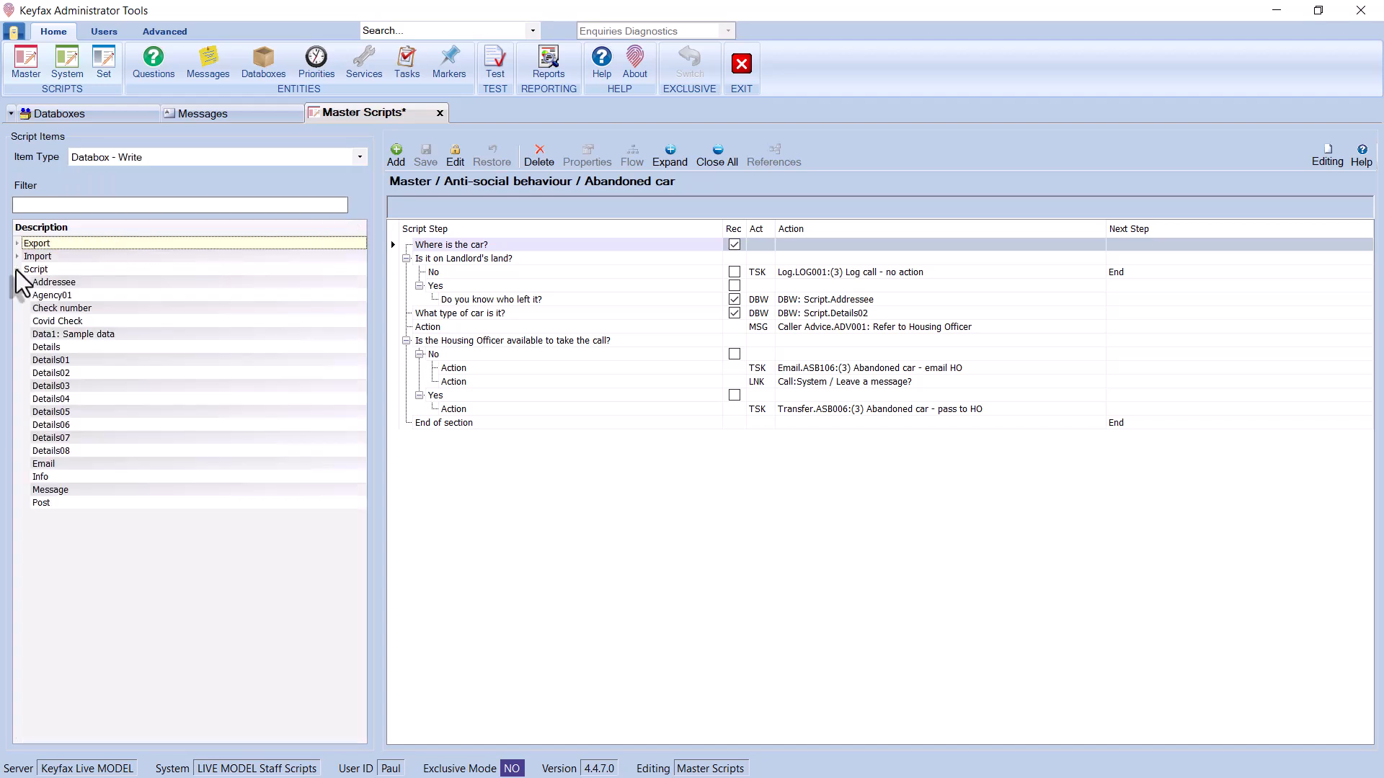
click(65, 337)
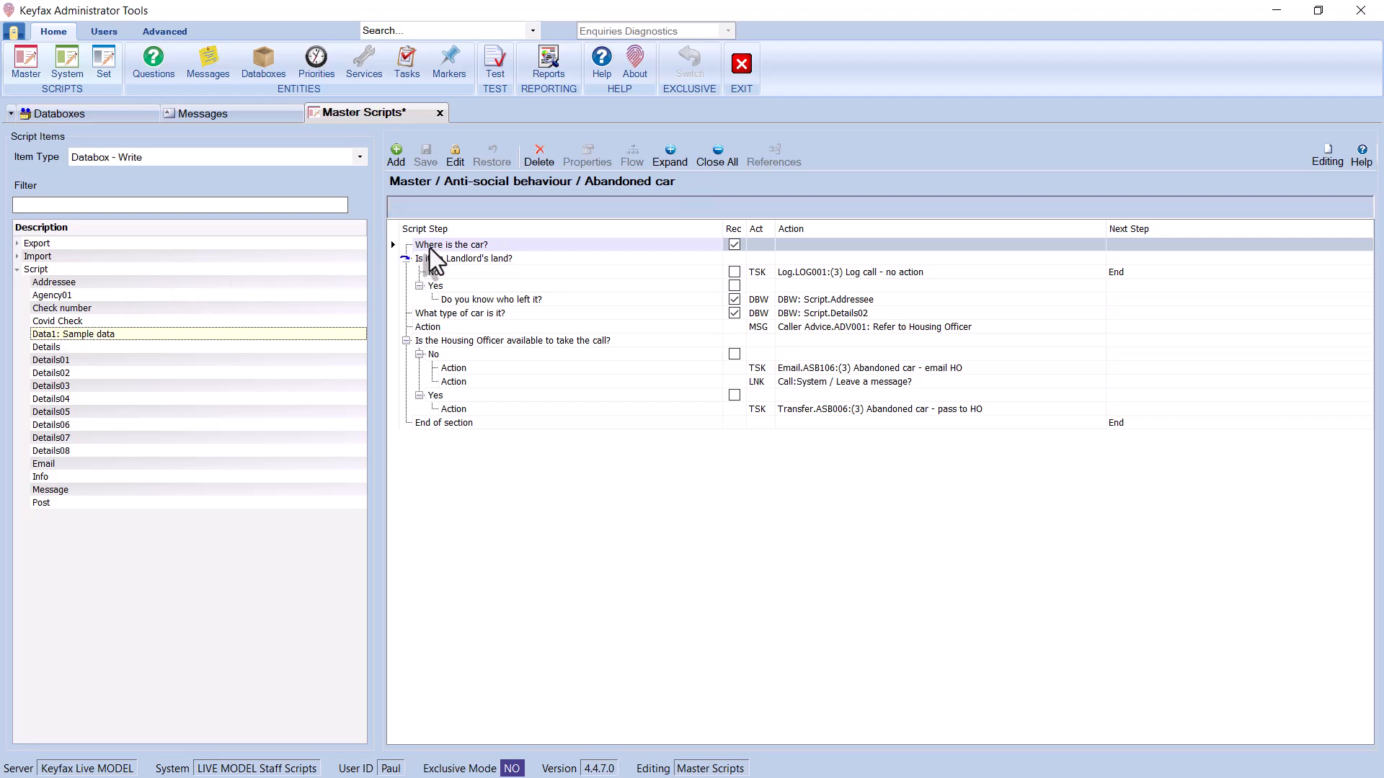
drag(432, 245, 432, 245)
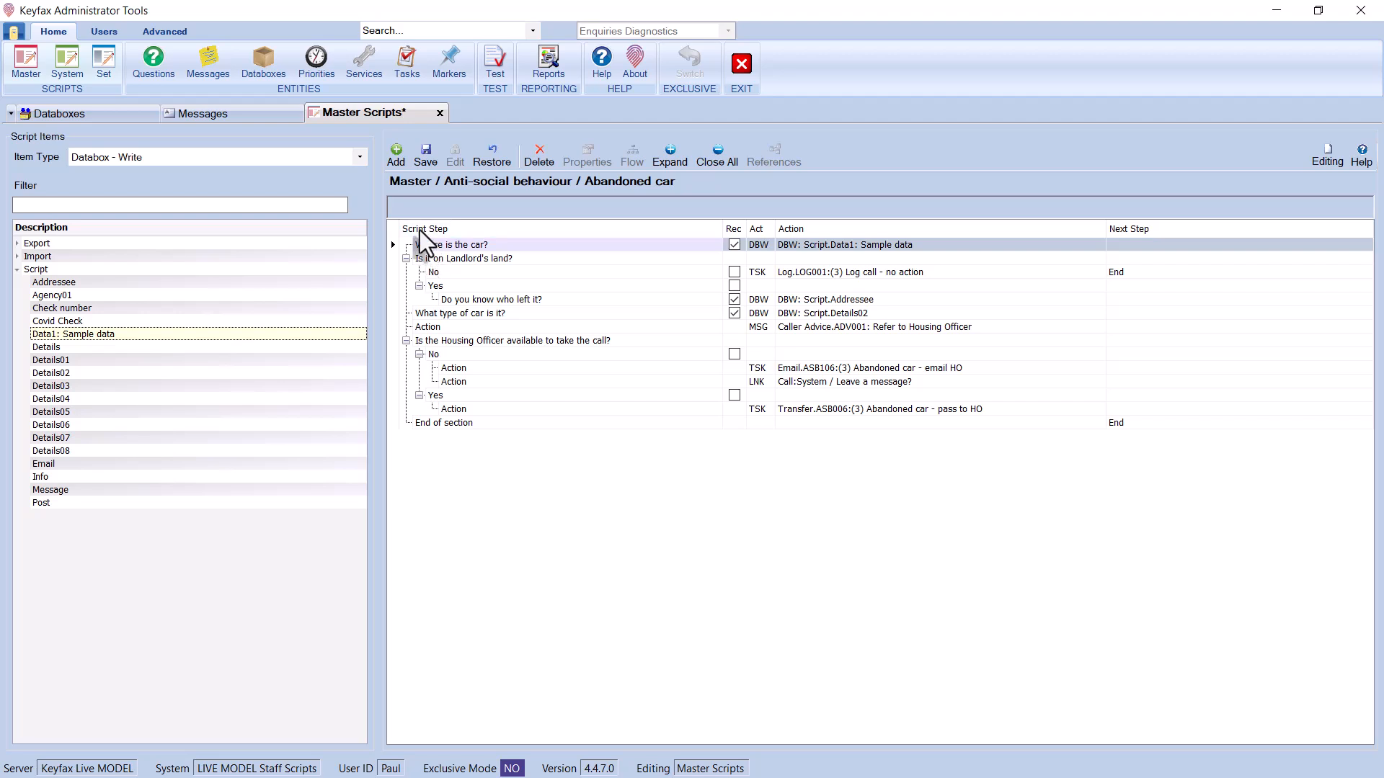
- Find the ASB TEST staff message, add it as an action after "Where is the car?", and save the script
click(362, 162)
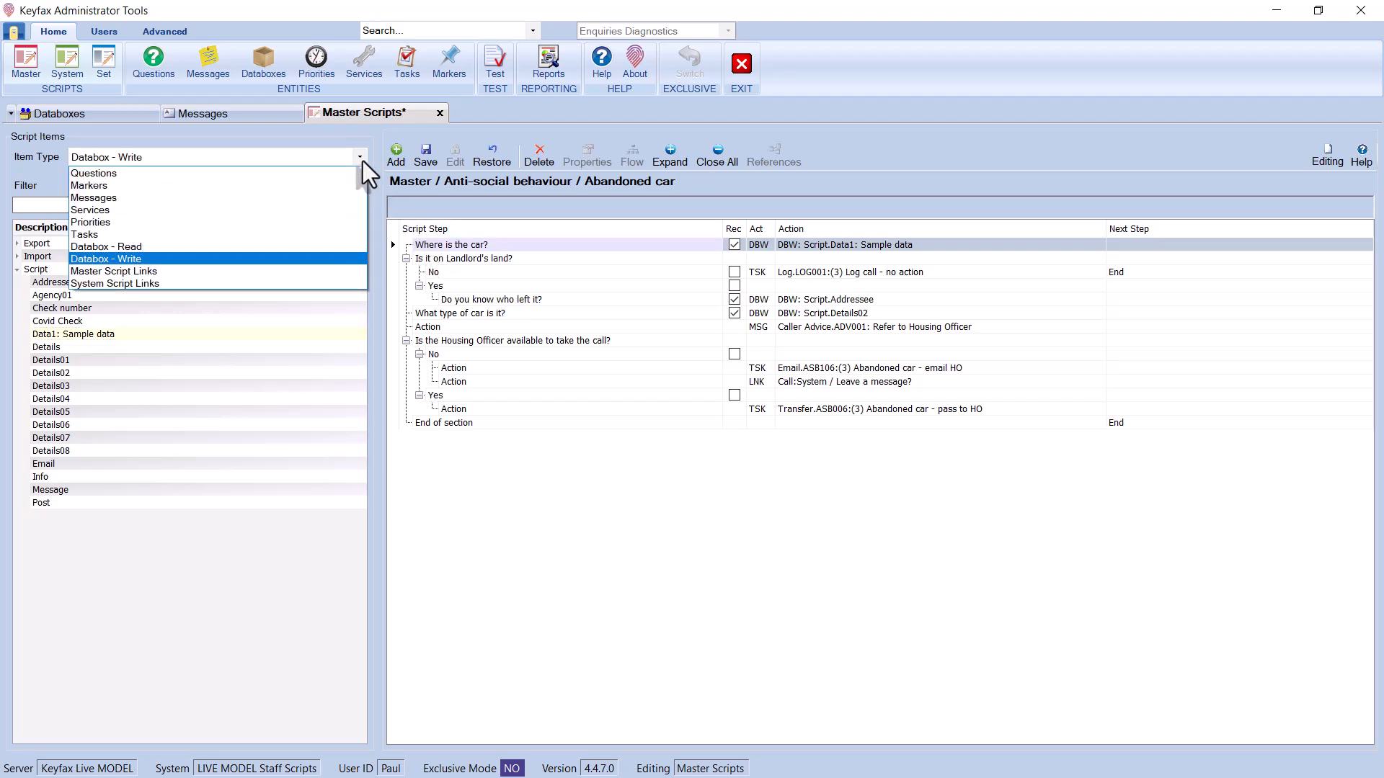
click(281, 197)
click(164, 208)
text(asb test)
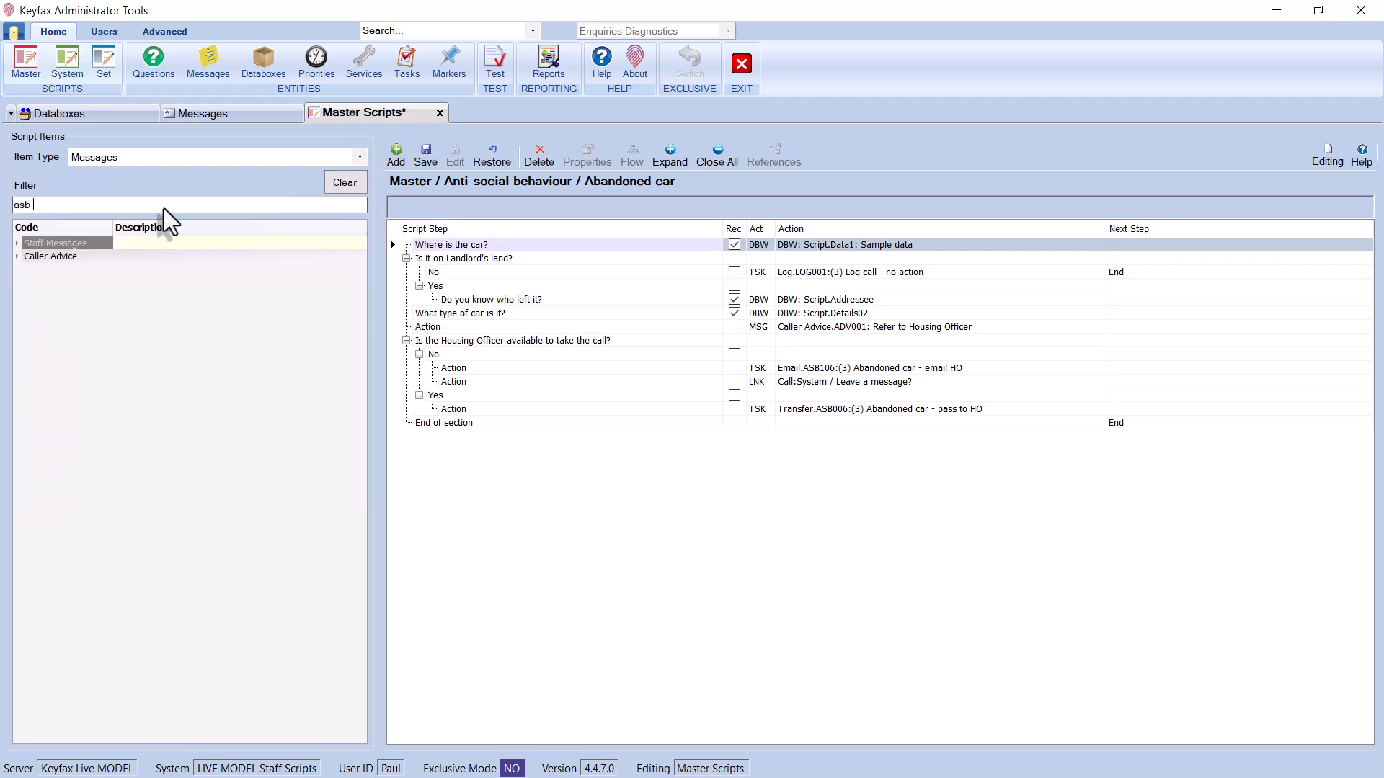
click(16, 244)
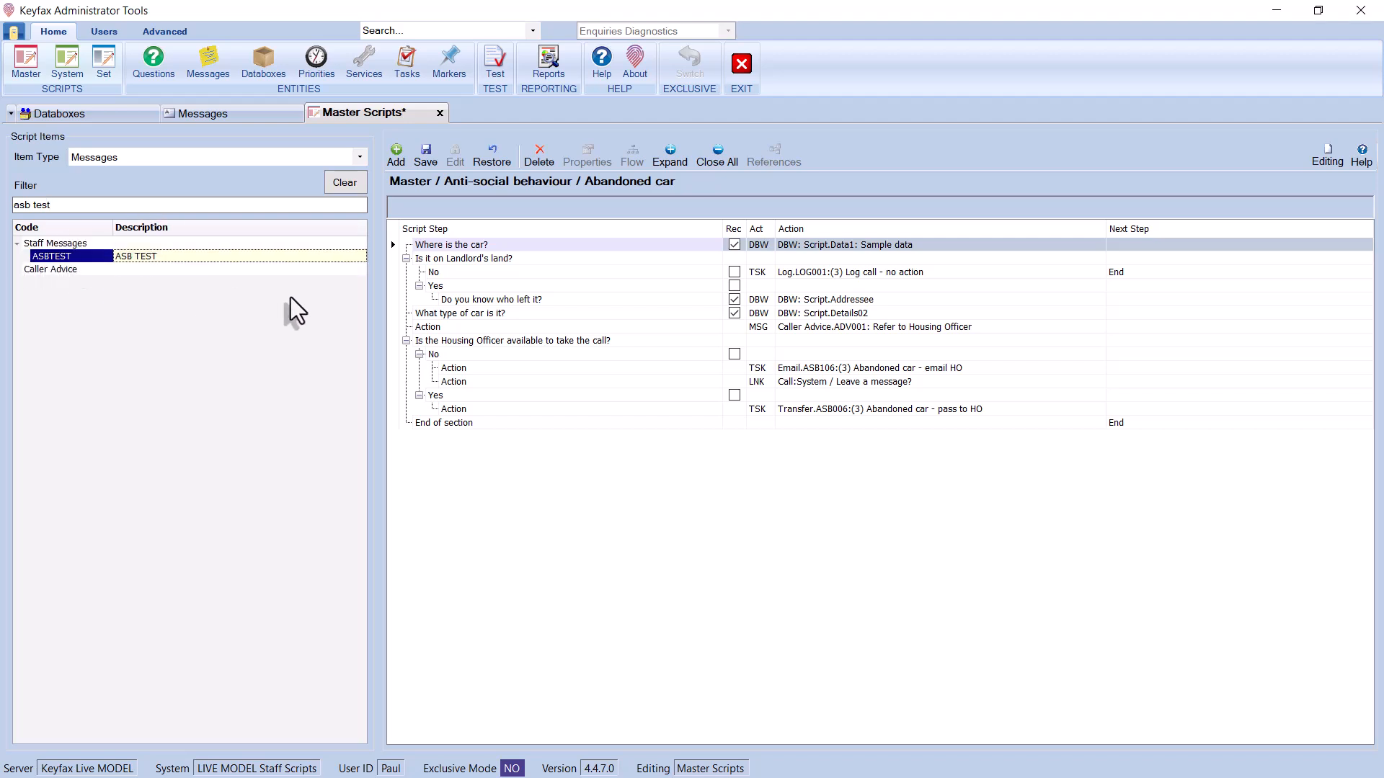
drag(438, 245, 438, 244)
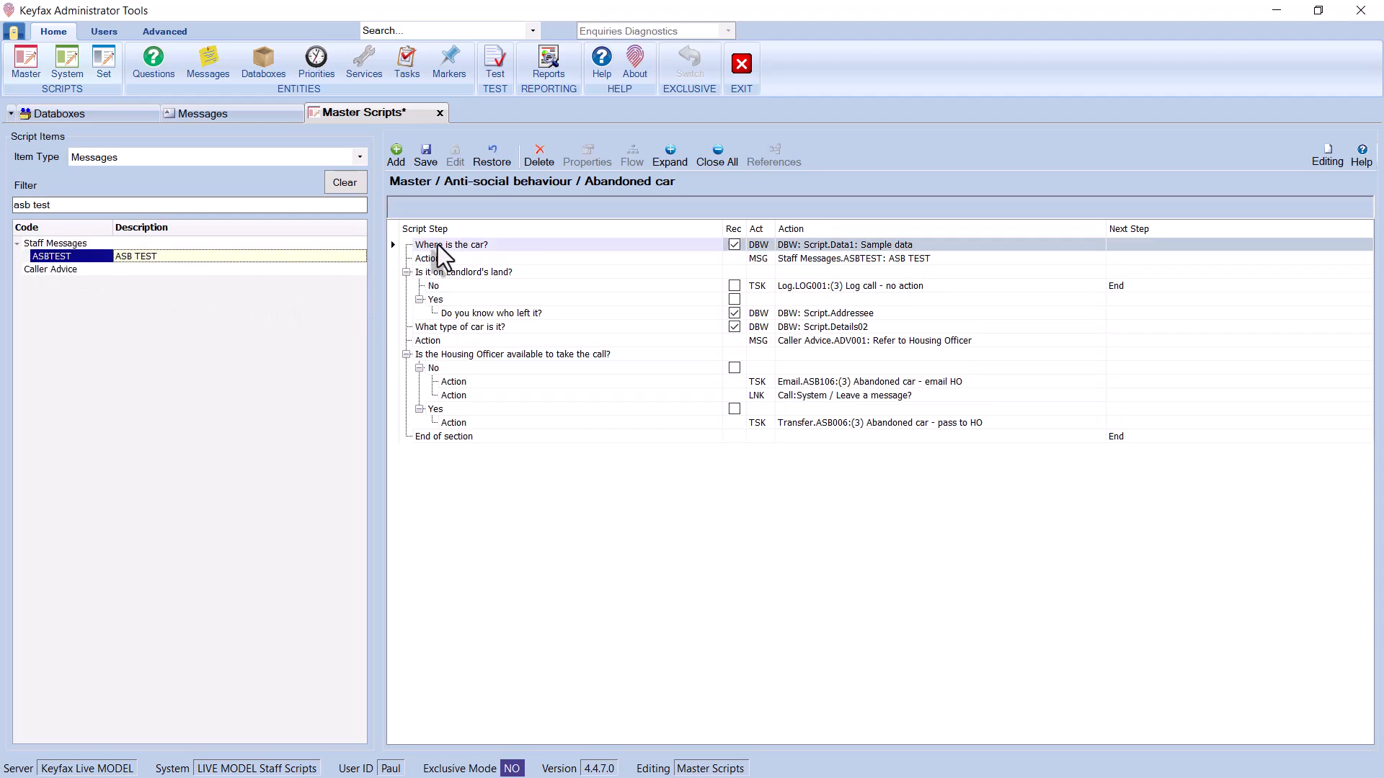
click(430, 159)
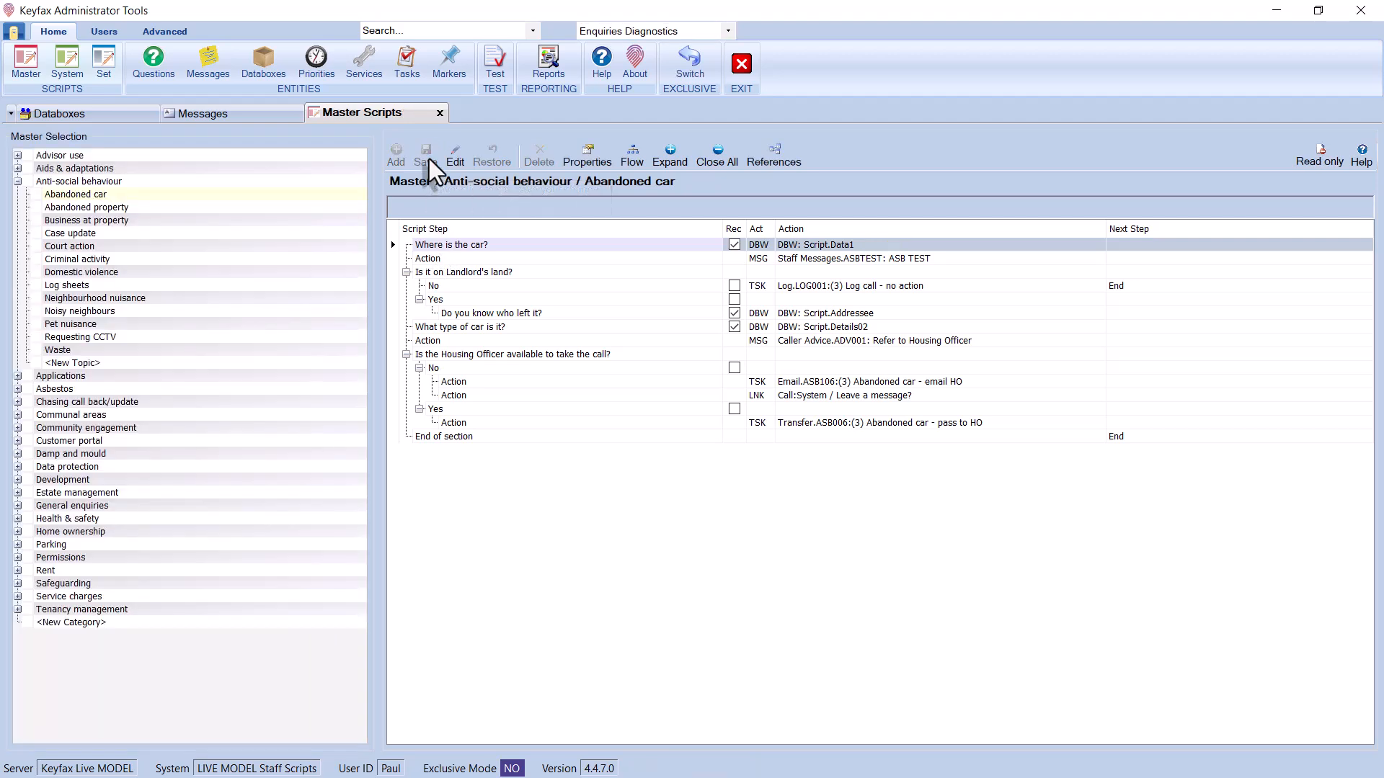
- Open the Abandoned vehicle email template of the "Abandoned car - email HO" task for editing
double_click(873, 378)
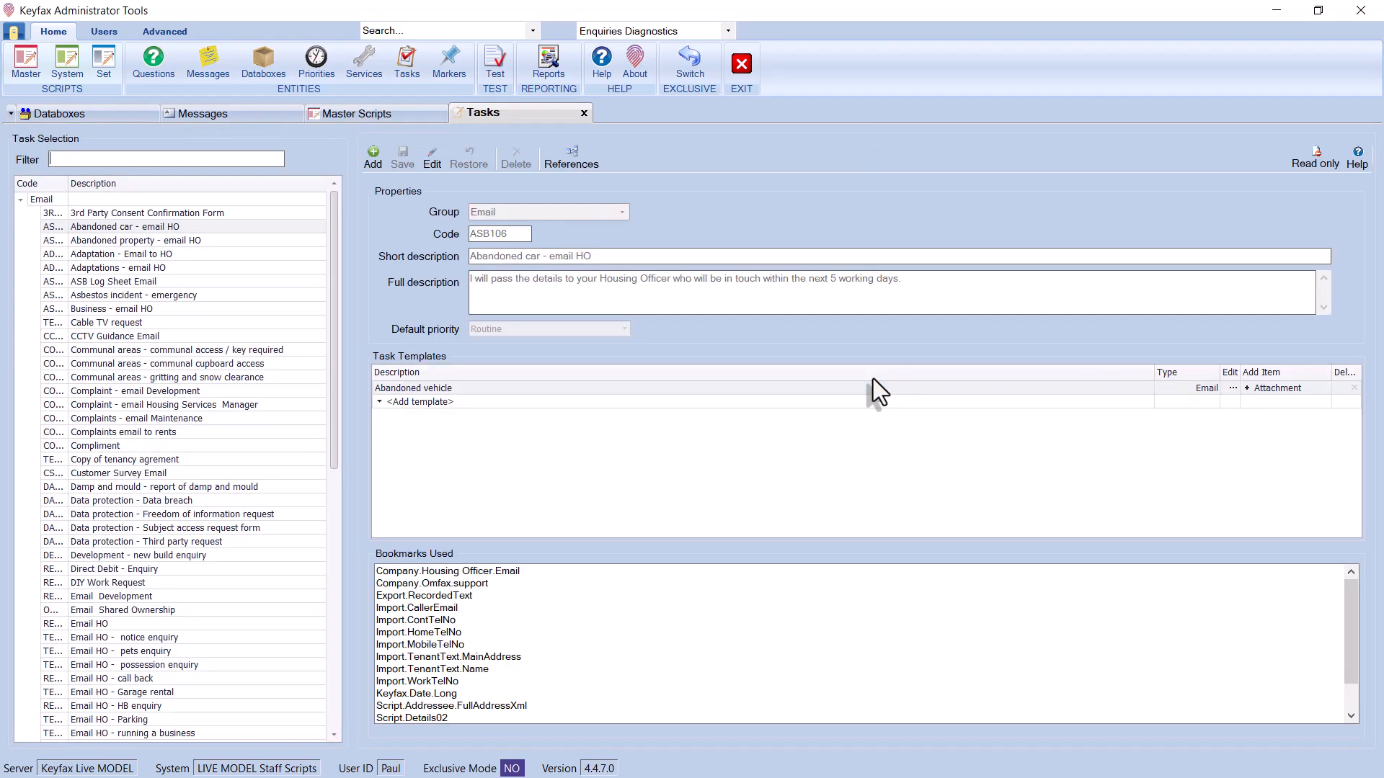
click(1232, 389)
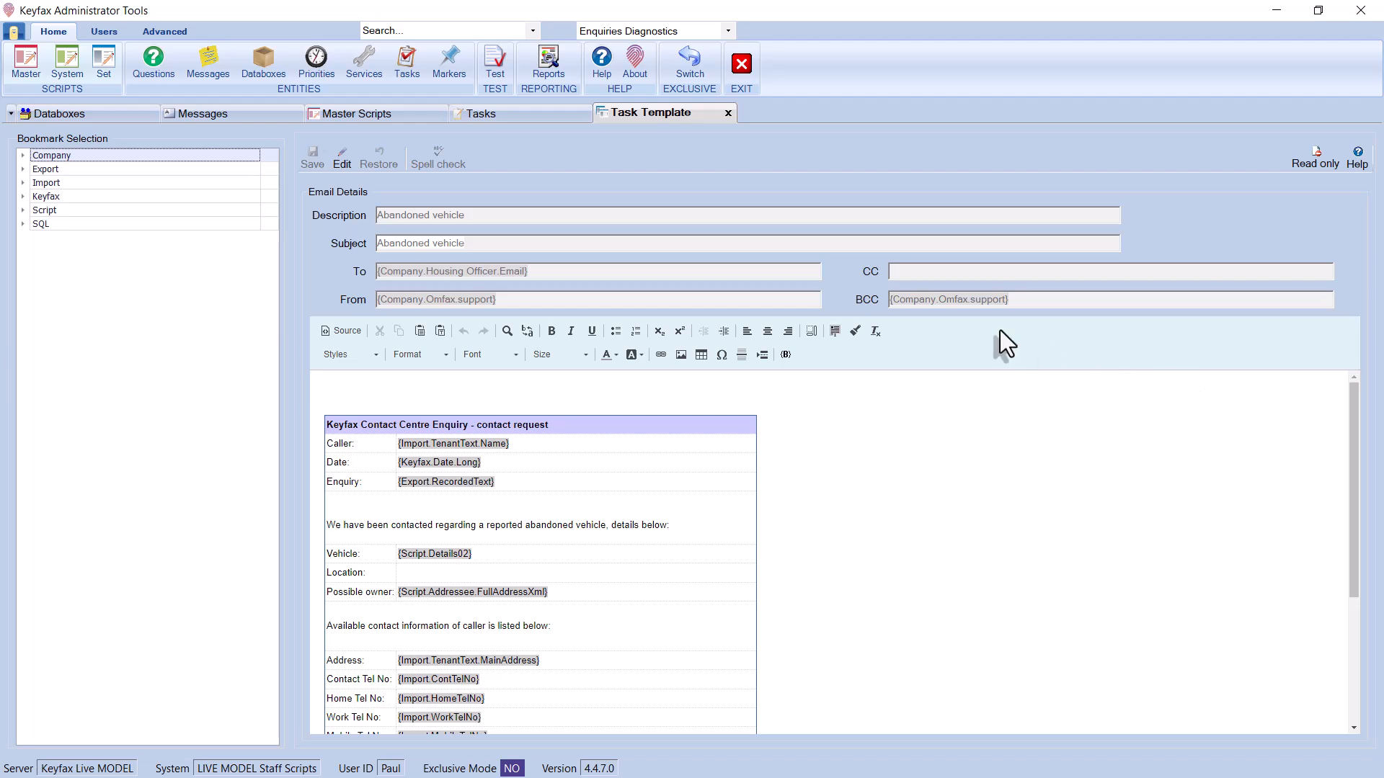
click(342, 163)
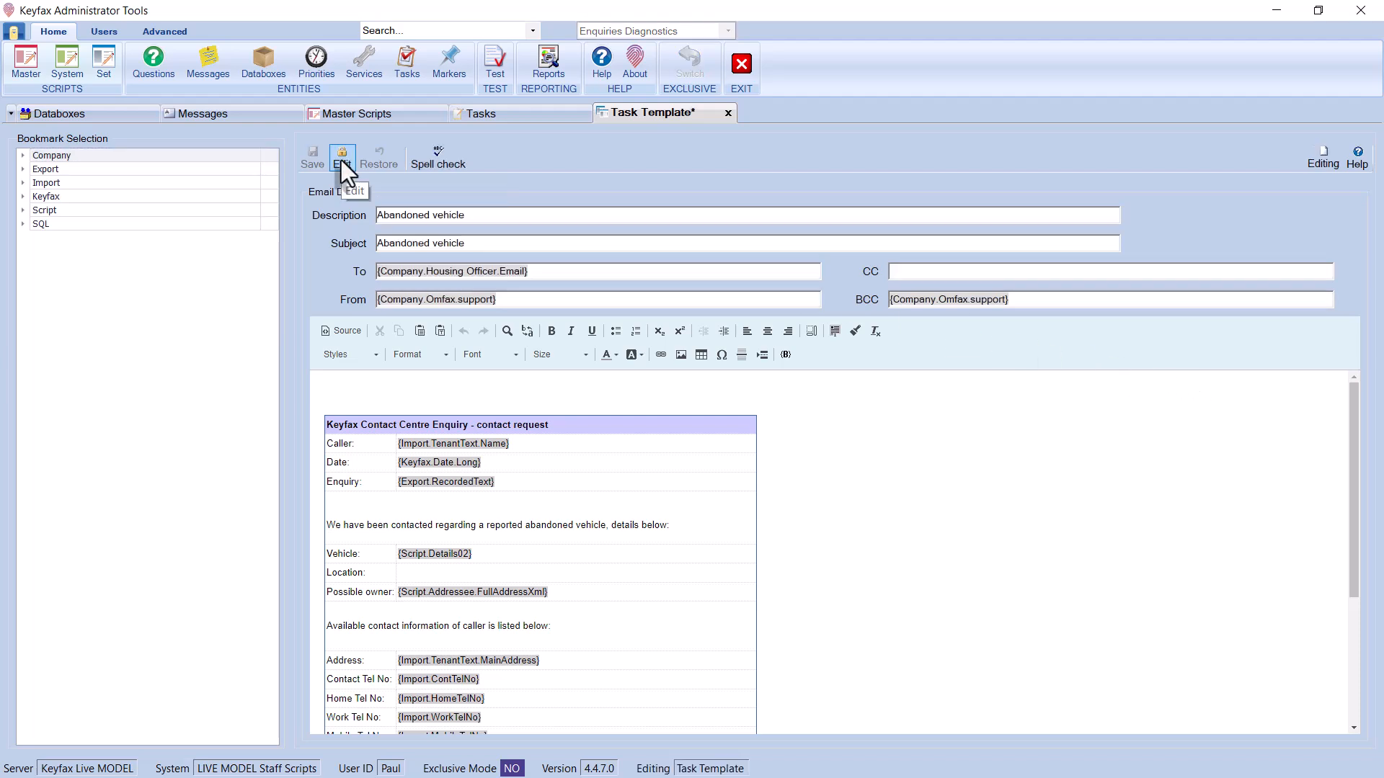
- Insert the Script Data1 bookmark in the empty Location row of the email template and save the template
click(430, 572)
click(23, 211)
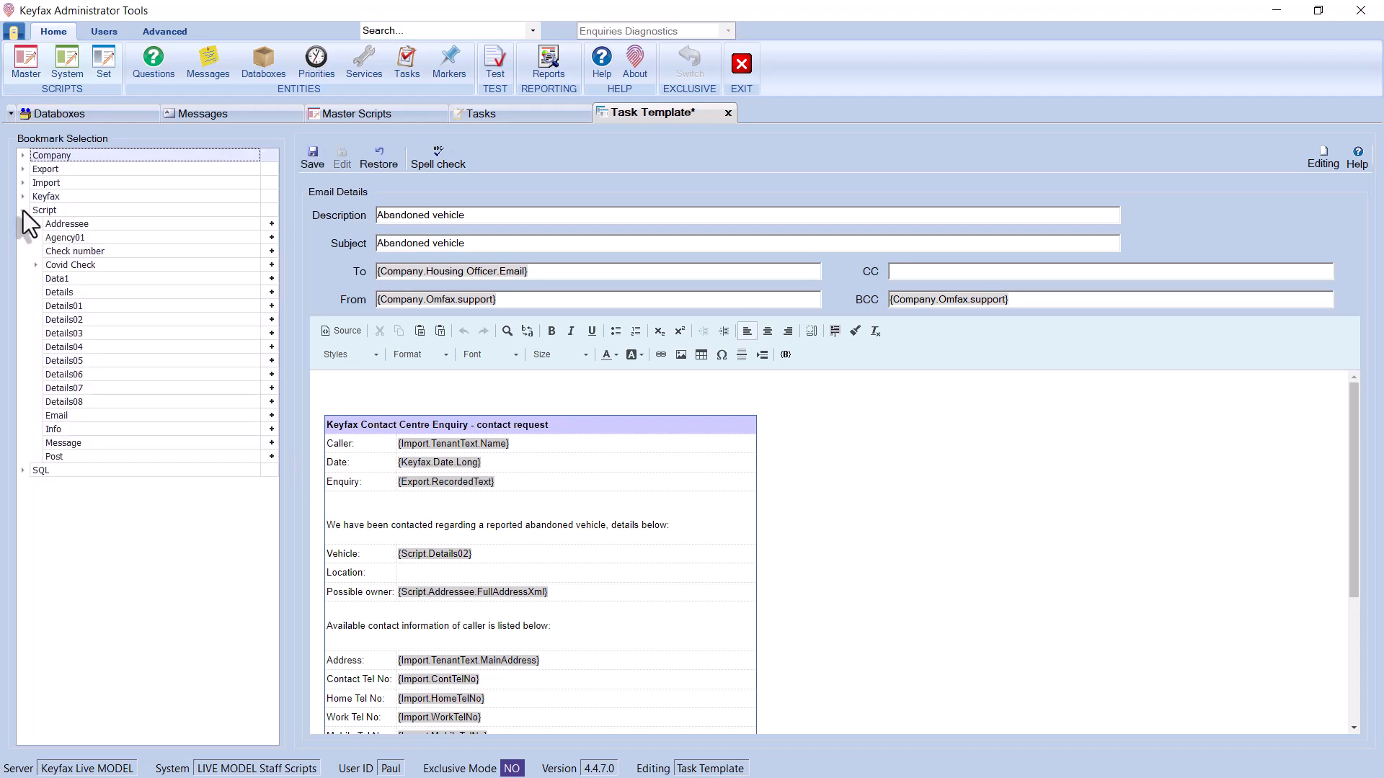
click(63, 279)
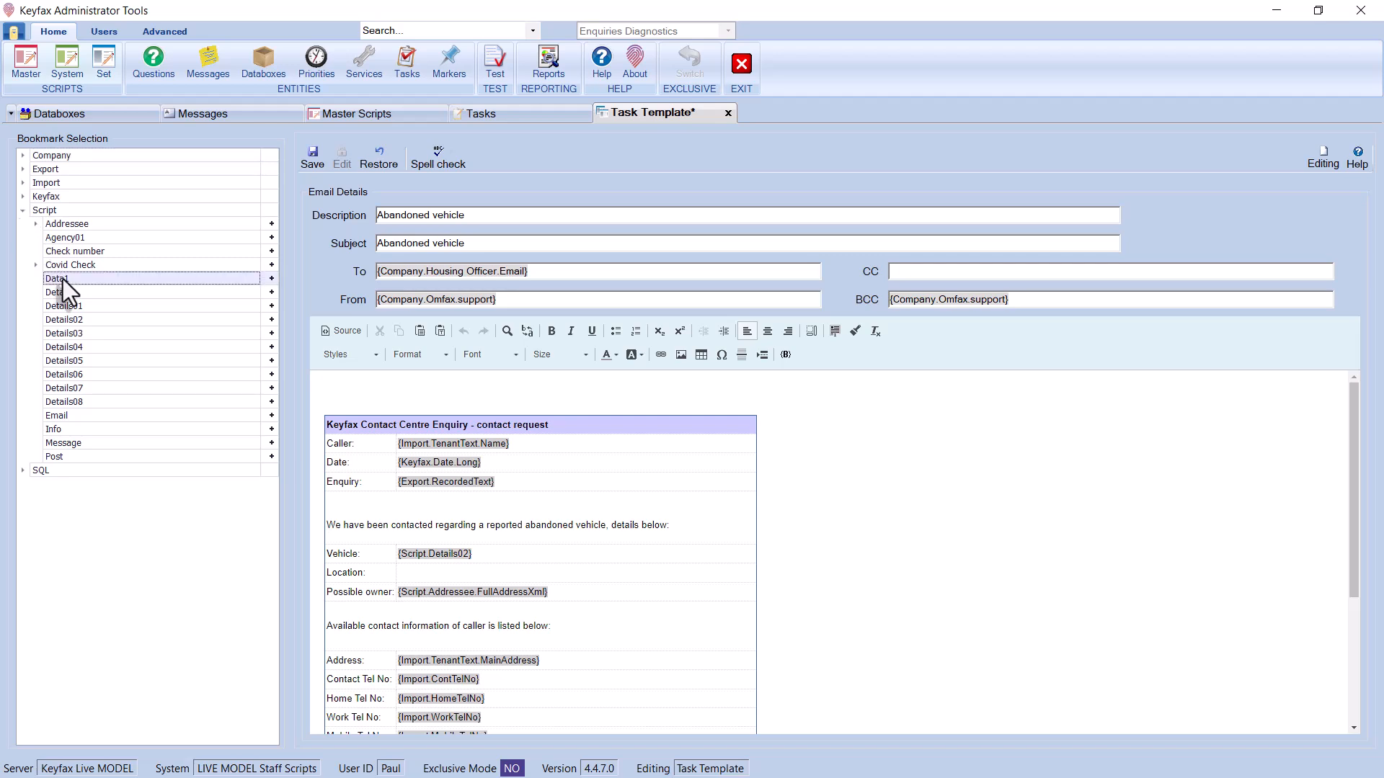
click(414, 516)
drag(447, 580, 447, 580)
click(318, 162)
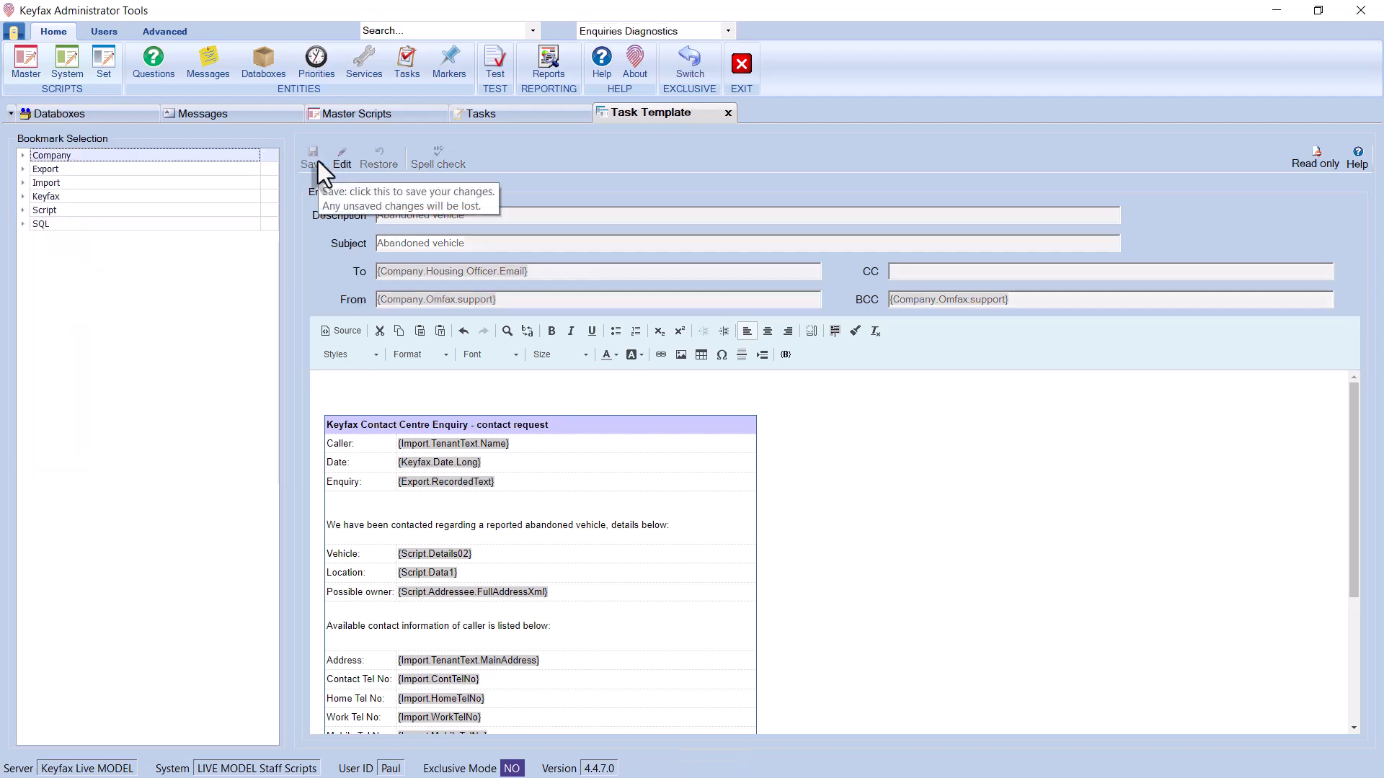
- Test the Abandoned car script under Anti-social behaviour, answering "in the rear car park by the fence" for the car's location, and continue past the ASB TEST message
click(495, 66)
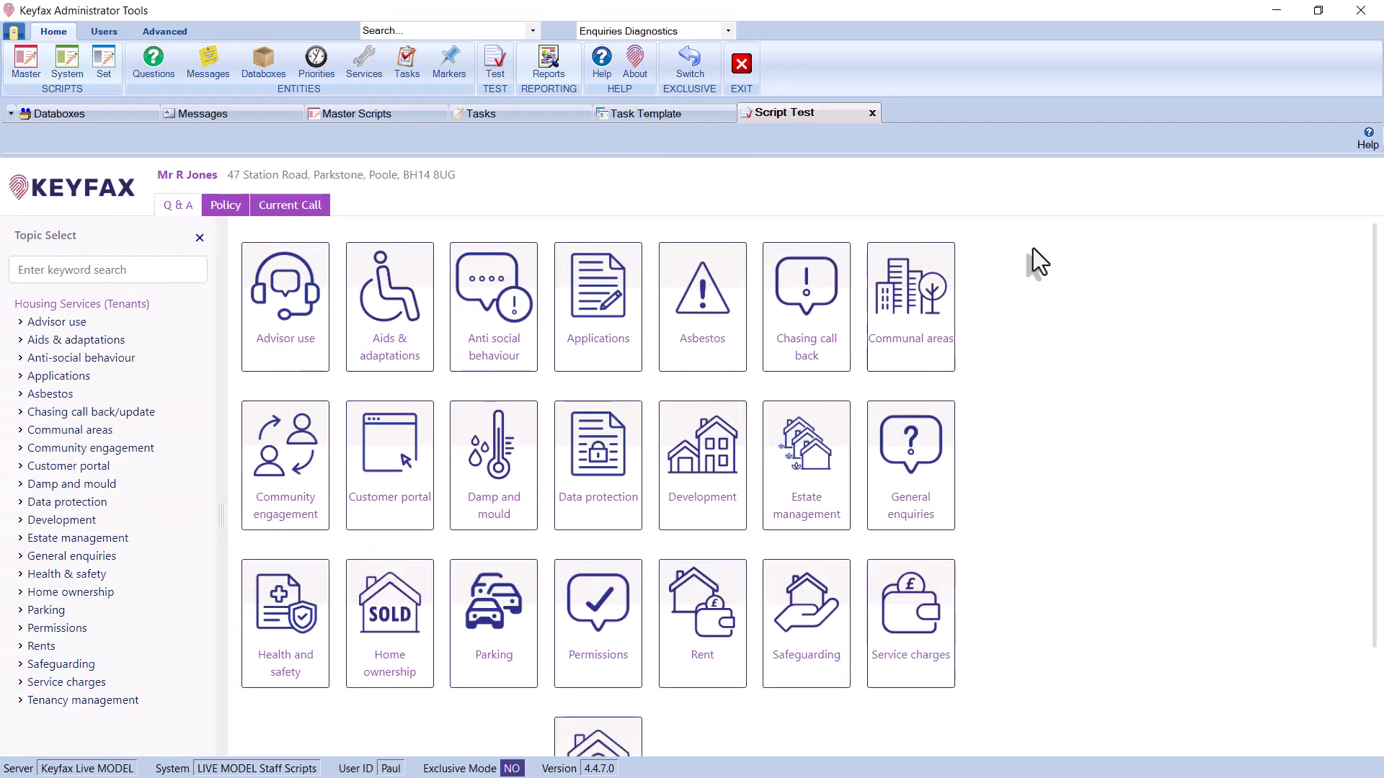
click(61, 356)
click(63, 376)
text(in the rear car park by the fence)
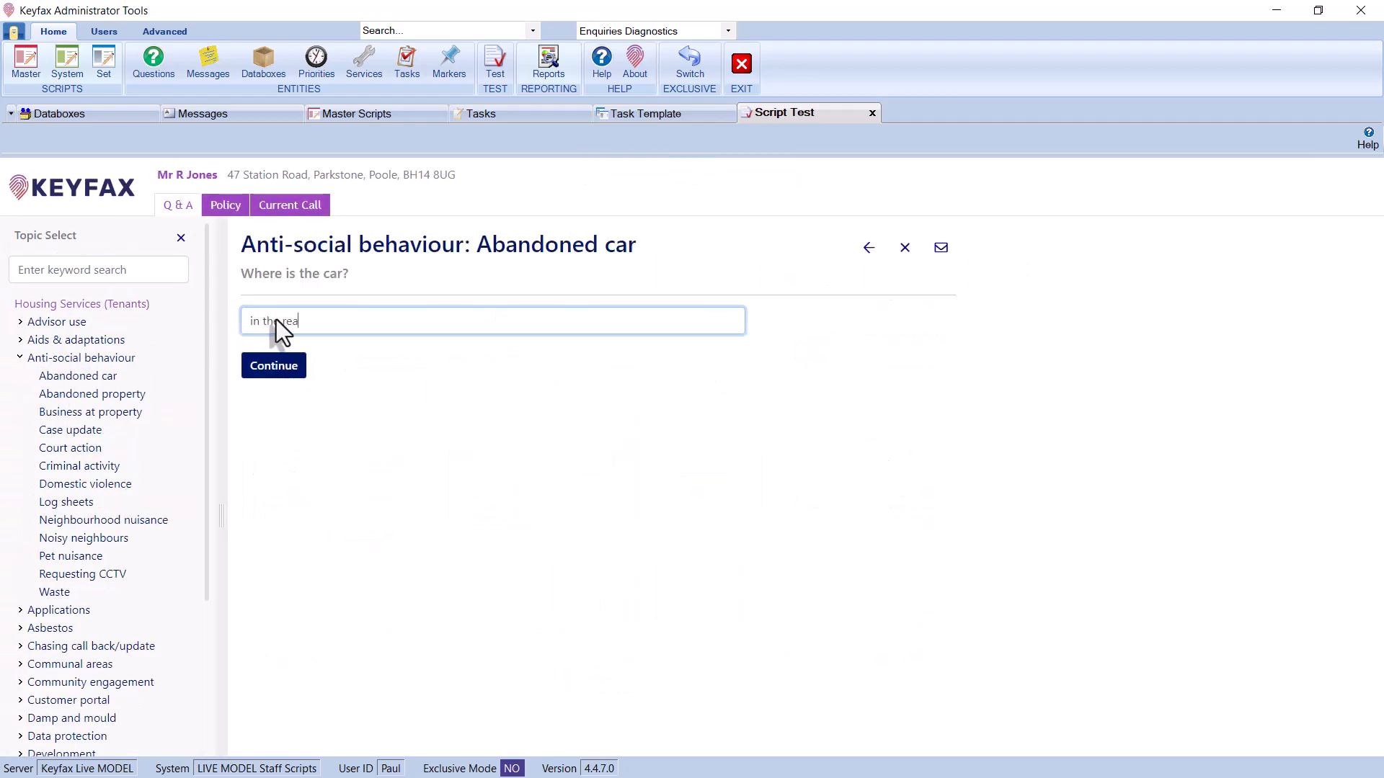
click(279, 360)
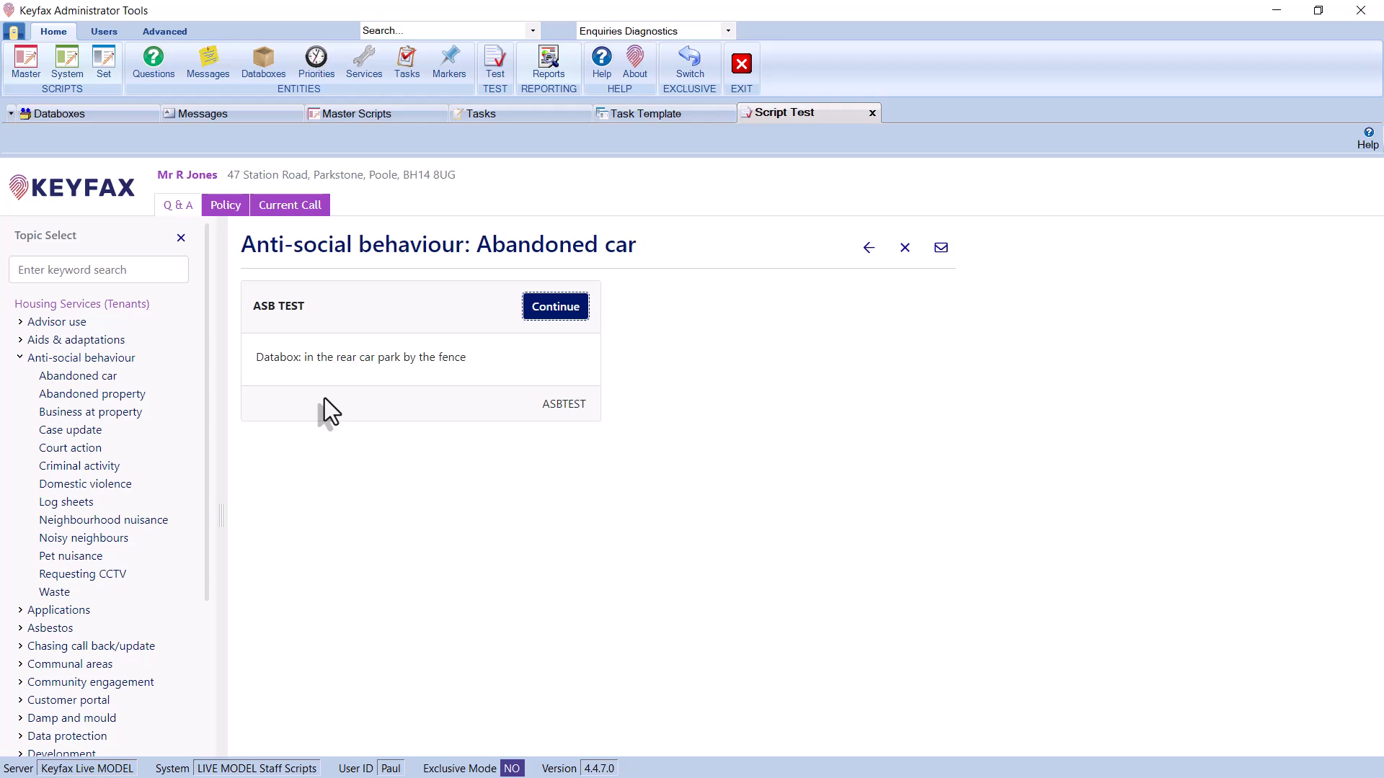
click(556, 314)
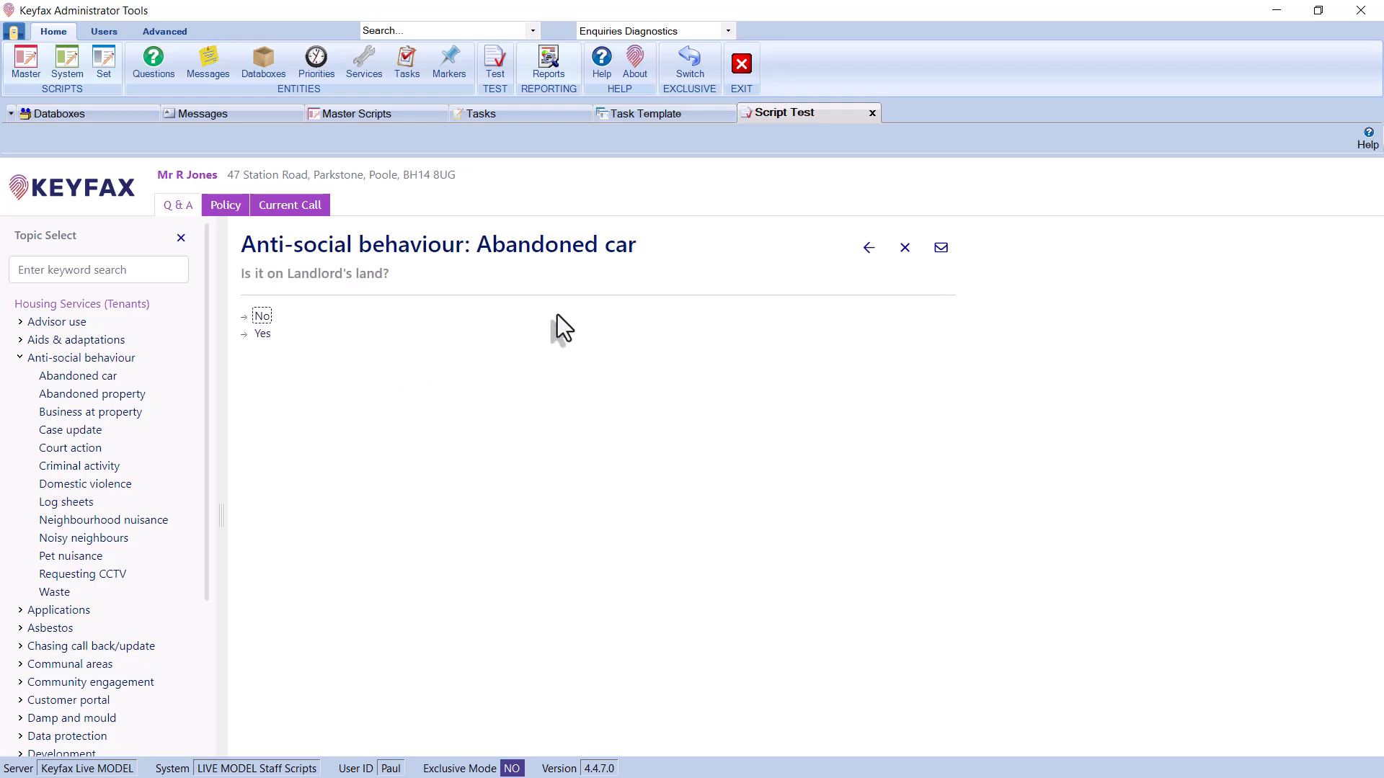
- Answer Yes to the Landlord's land question and submit the possible owner's title, surname, house number and first address line
click(261, 335)
text(Mr)
key(Tab)
key(Tab)
text(Smith)
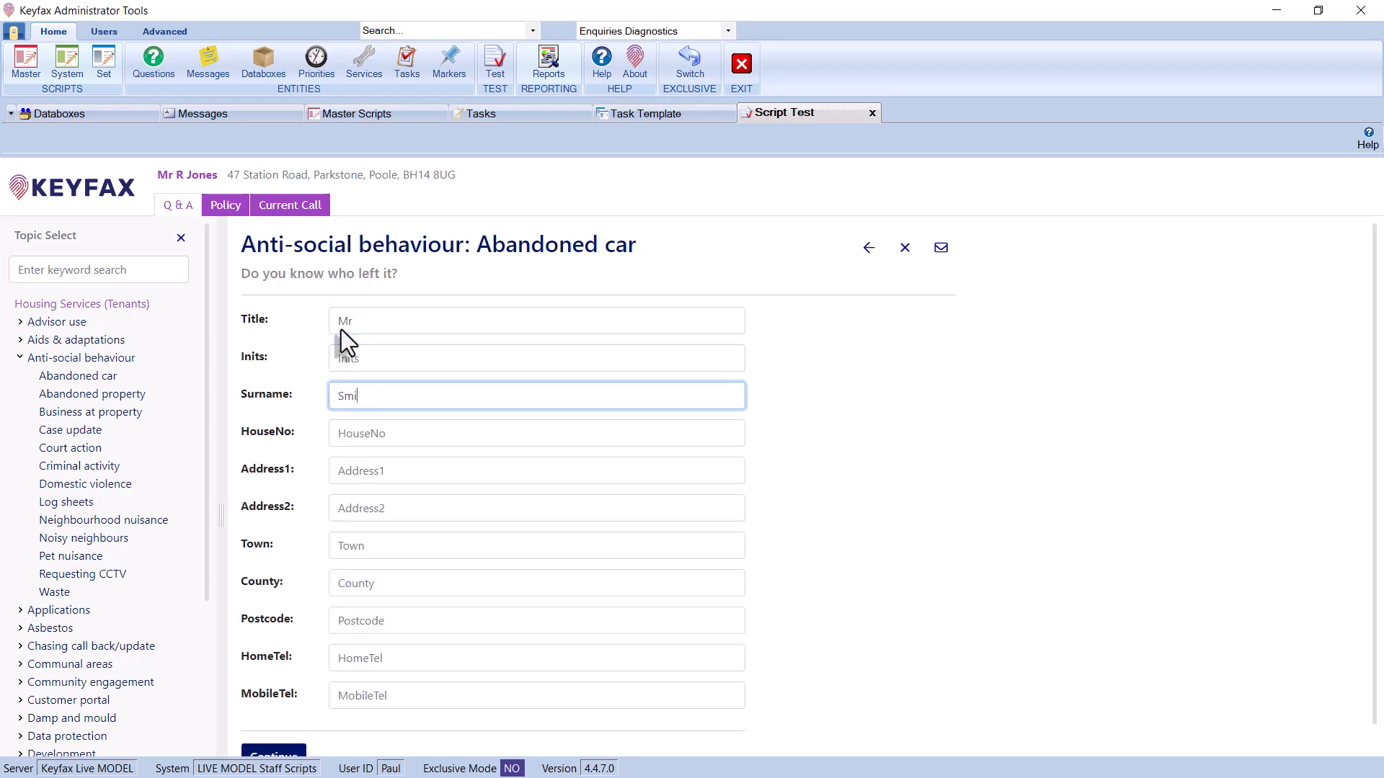
key(Tab)
text(14)
key(Tab)
text(Heath fields)
click(275, 731)
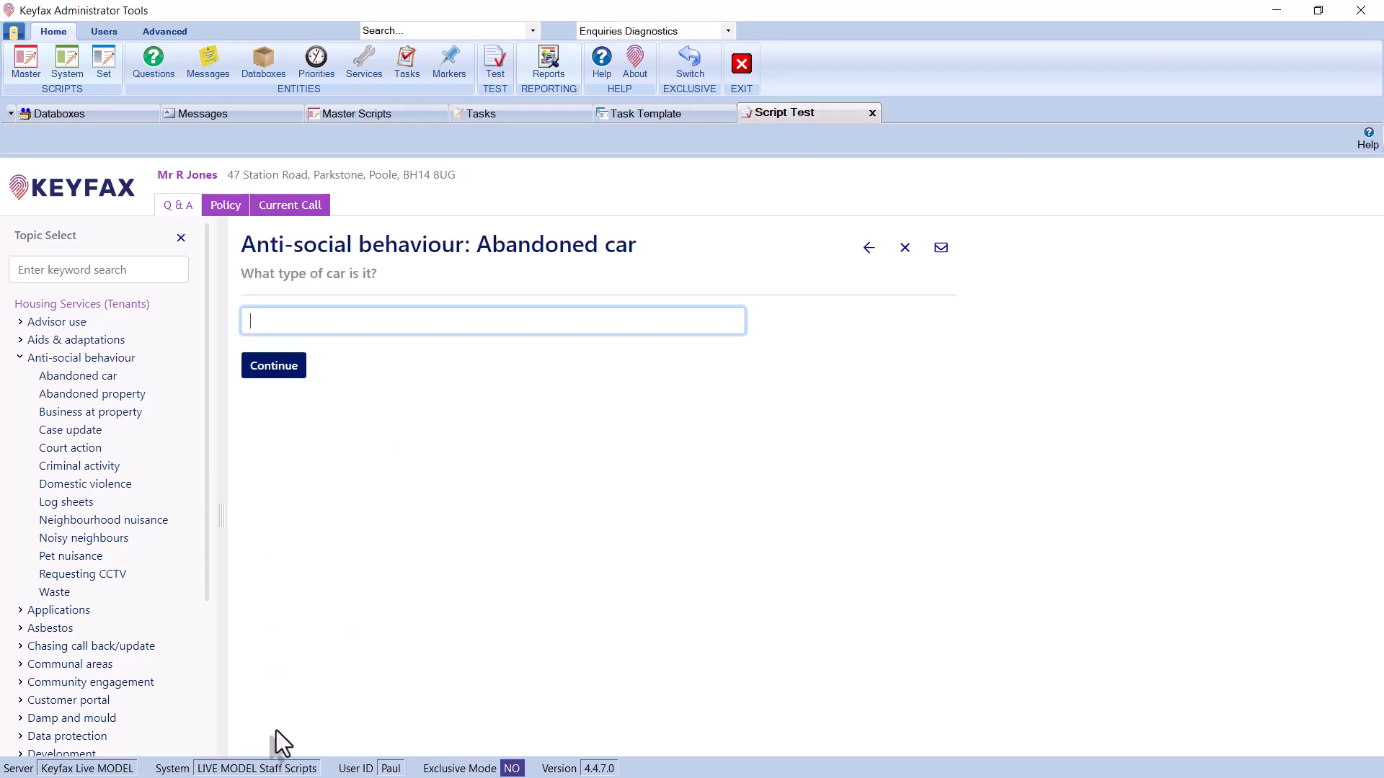
- Enter VW as the car type, answer No to the Housing Officer being available, and continue to the enquiry result
key(Return)
click(568, 300)
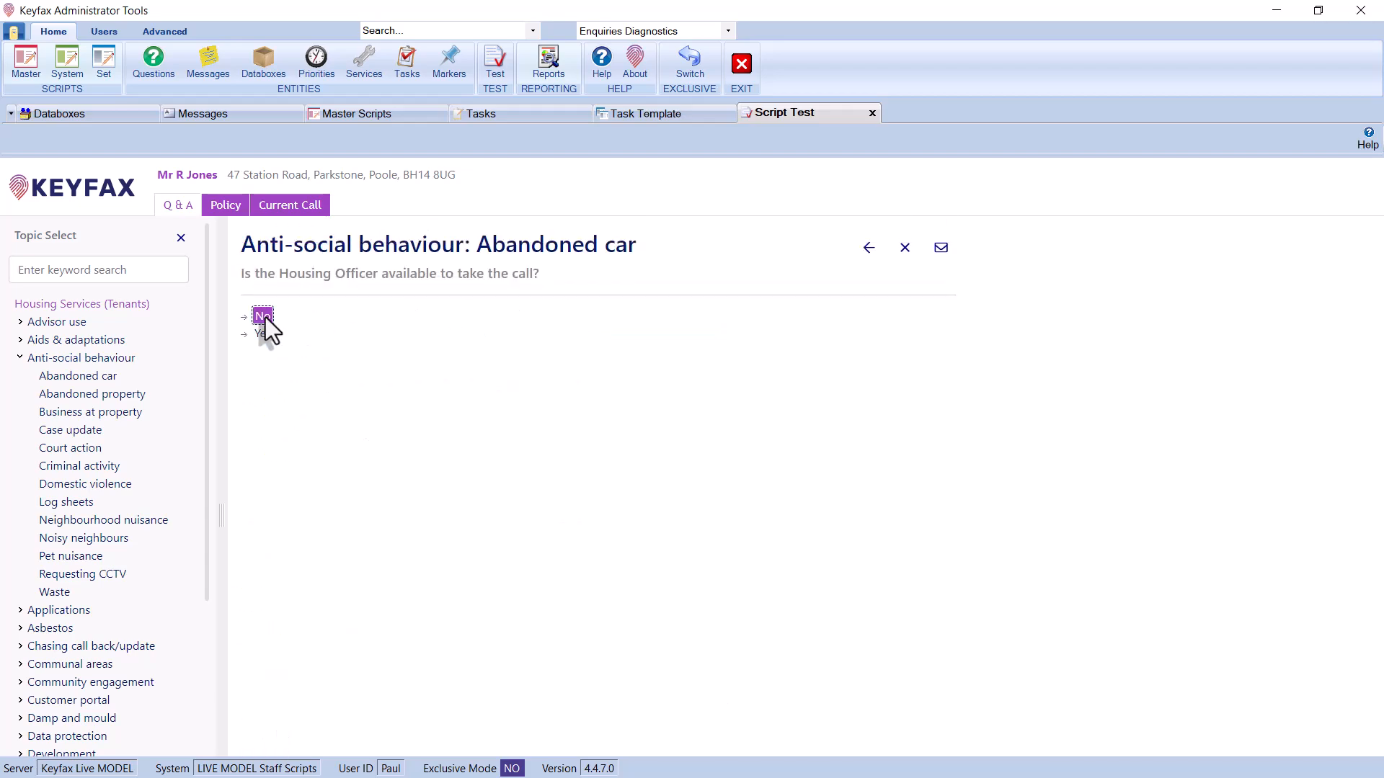
click(265, 317)
click(264, 333)
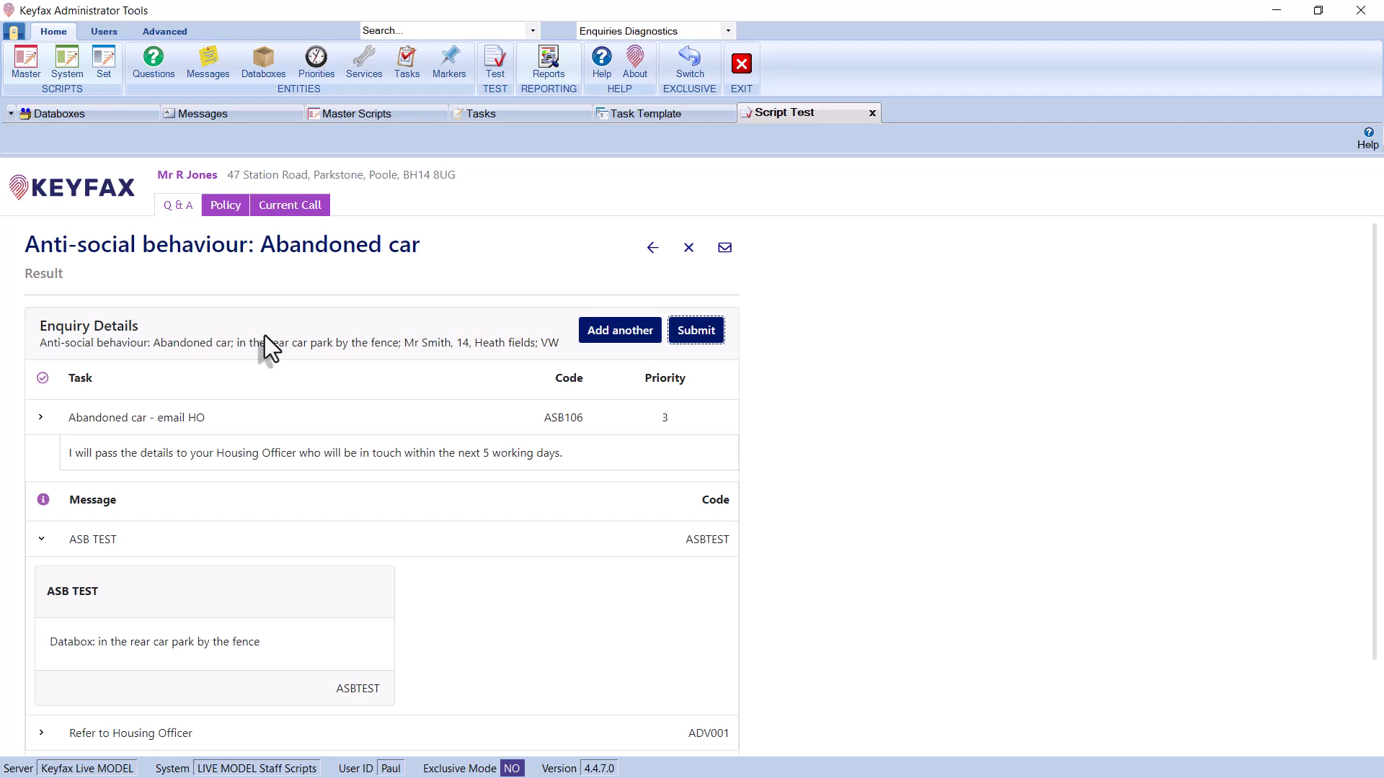
- Submit the enquiry and check the vehicle, location and possible owner details in the merged Abandoned vehicle email
click(714, 332)
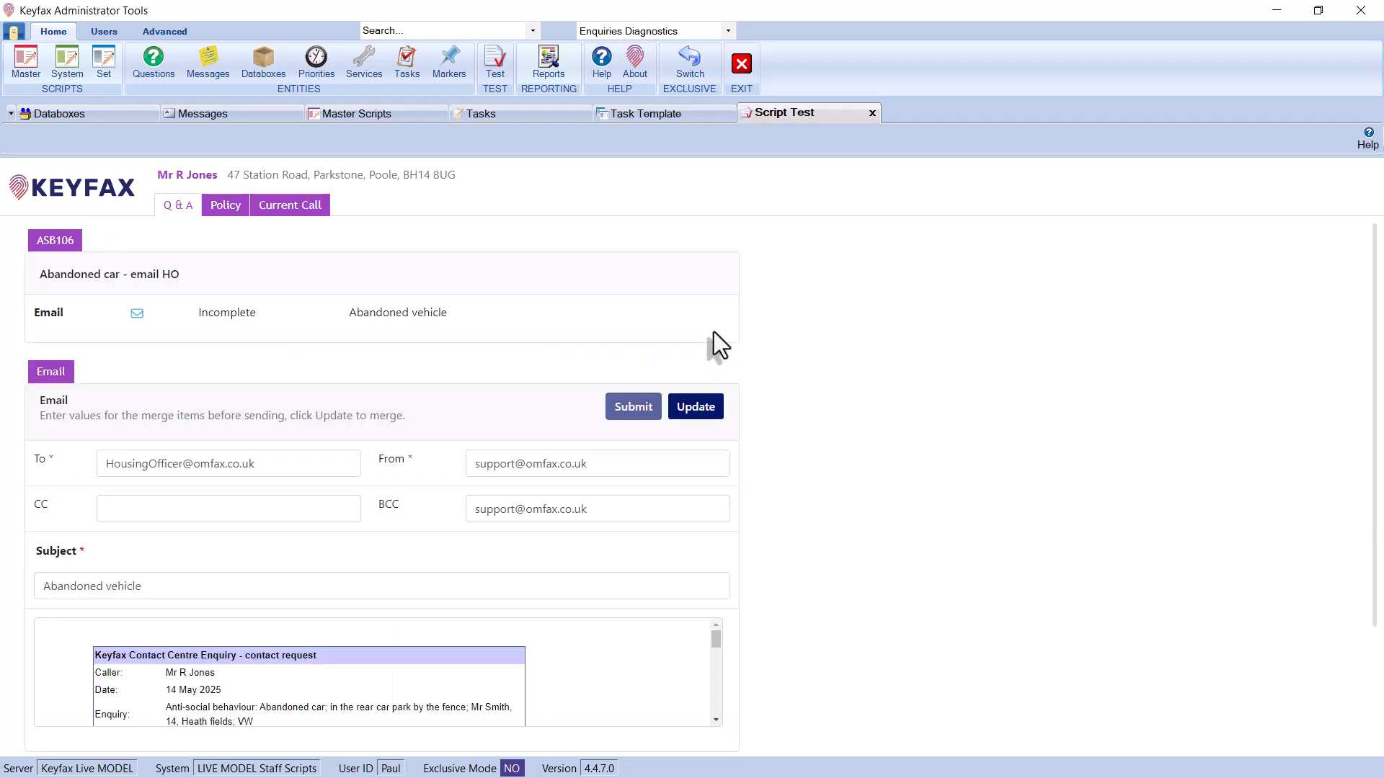
click(716, 718)
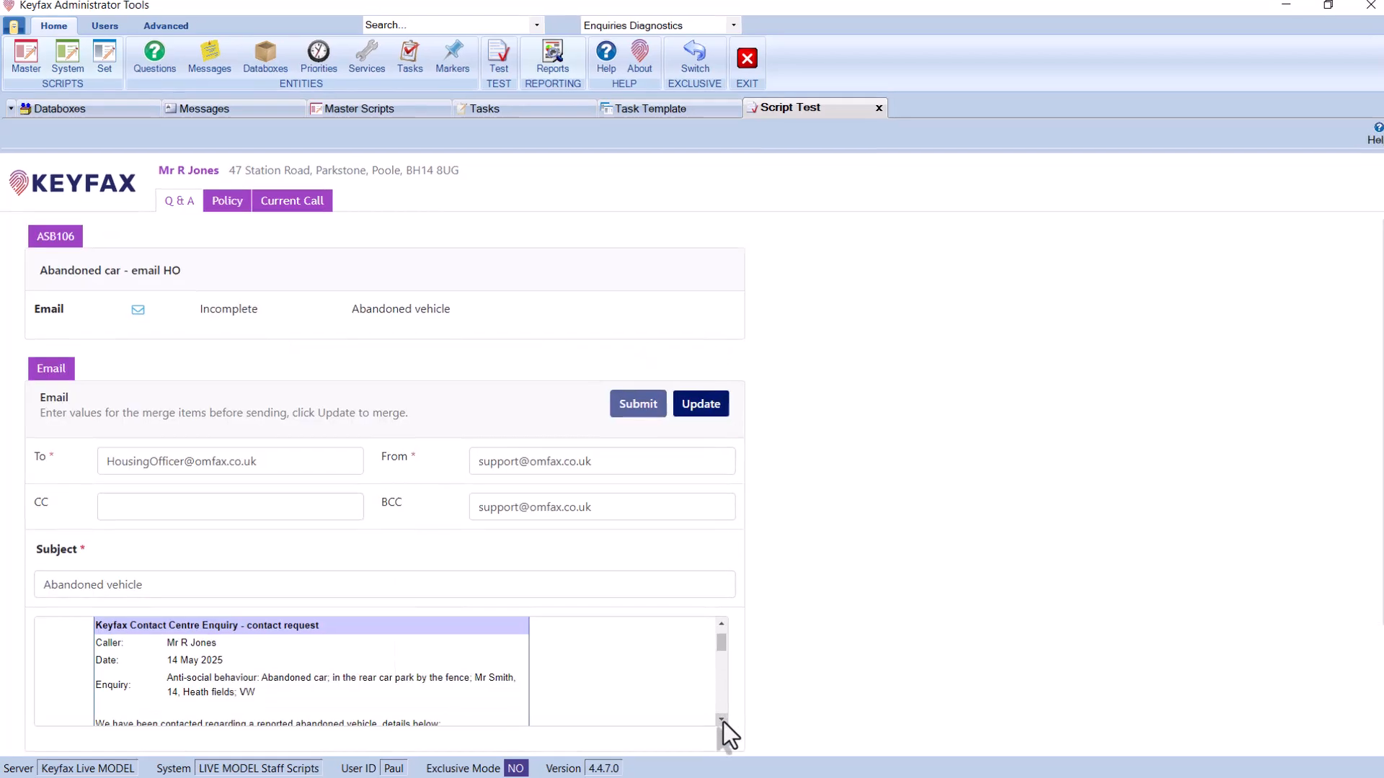
click(716, 719)
click(715, 719)
click(1323, 672)
click(1323, 672)
click(1323, 671)
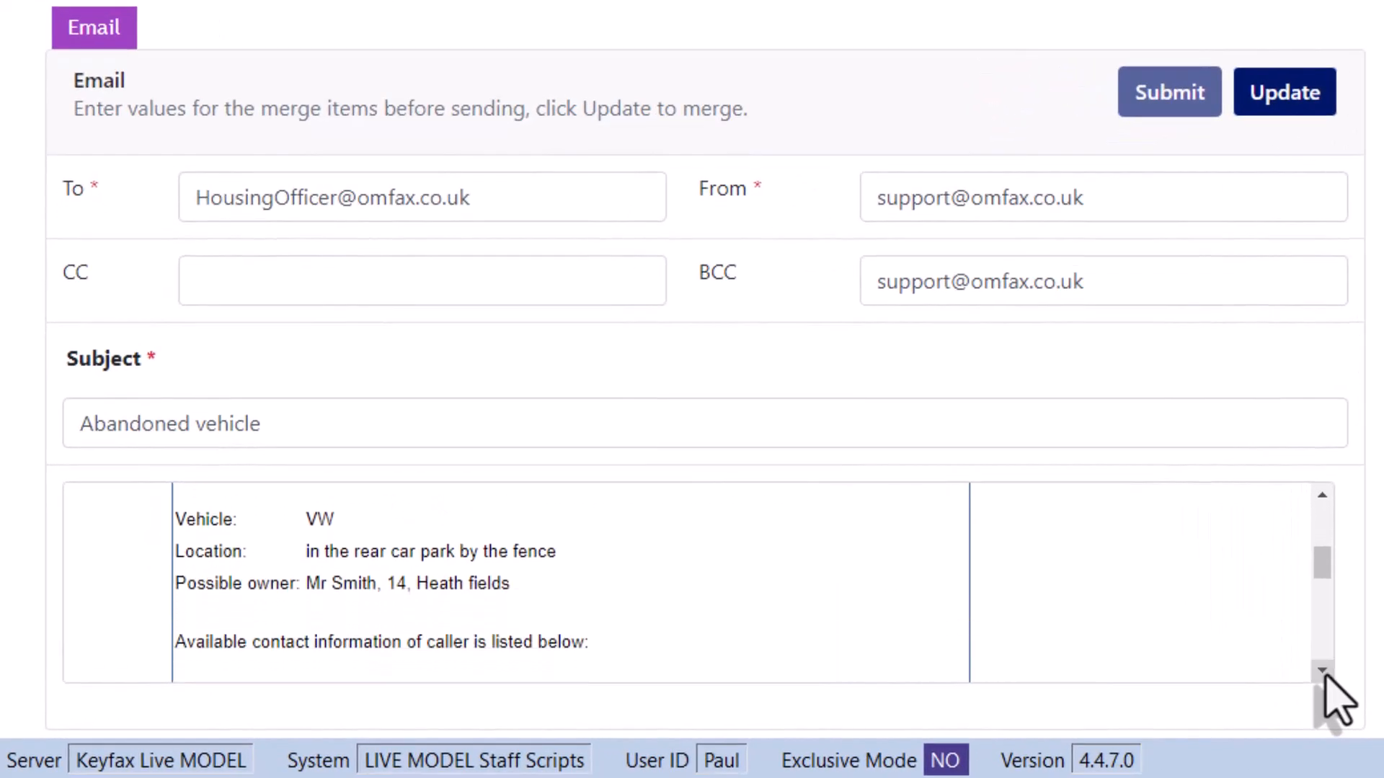